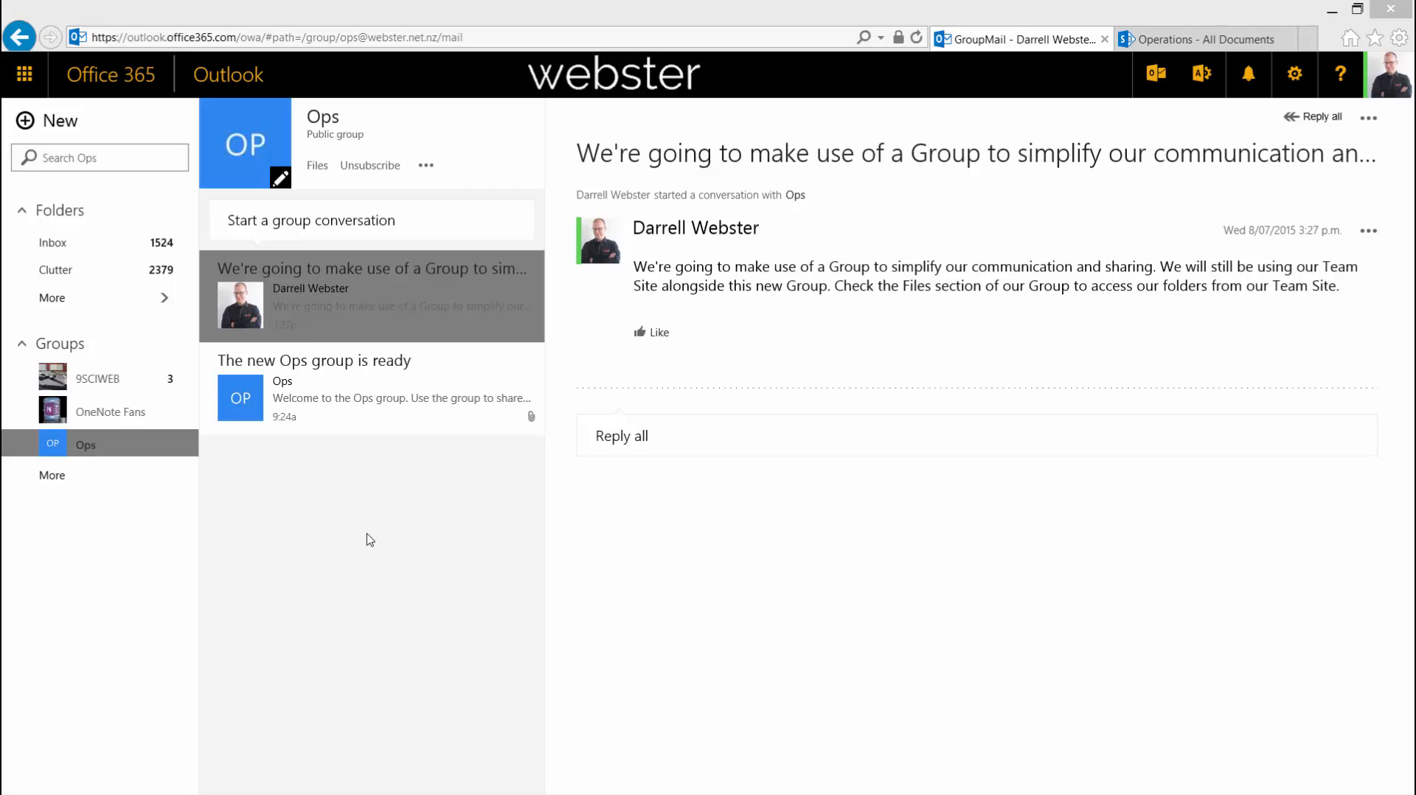
Open the Ops group's files and upload Administrator Timesheet.xlsx from the local Operations folder.
click(317, 168)
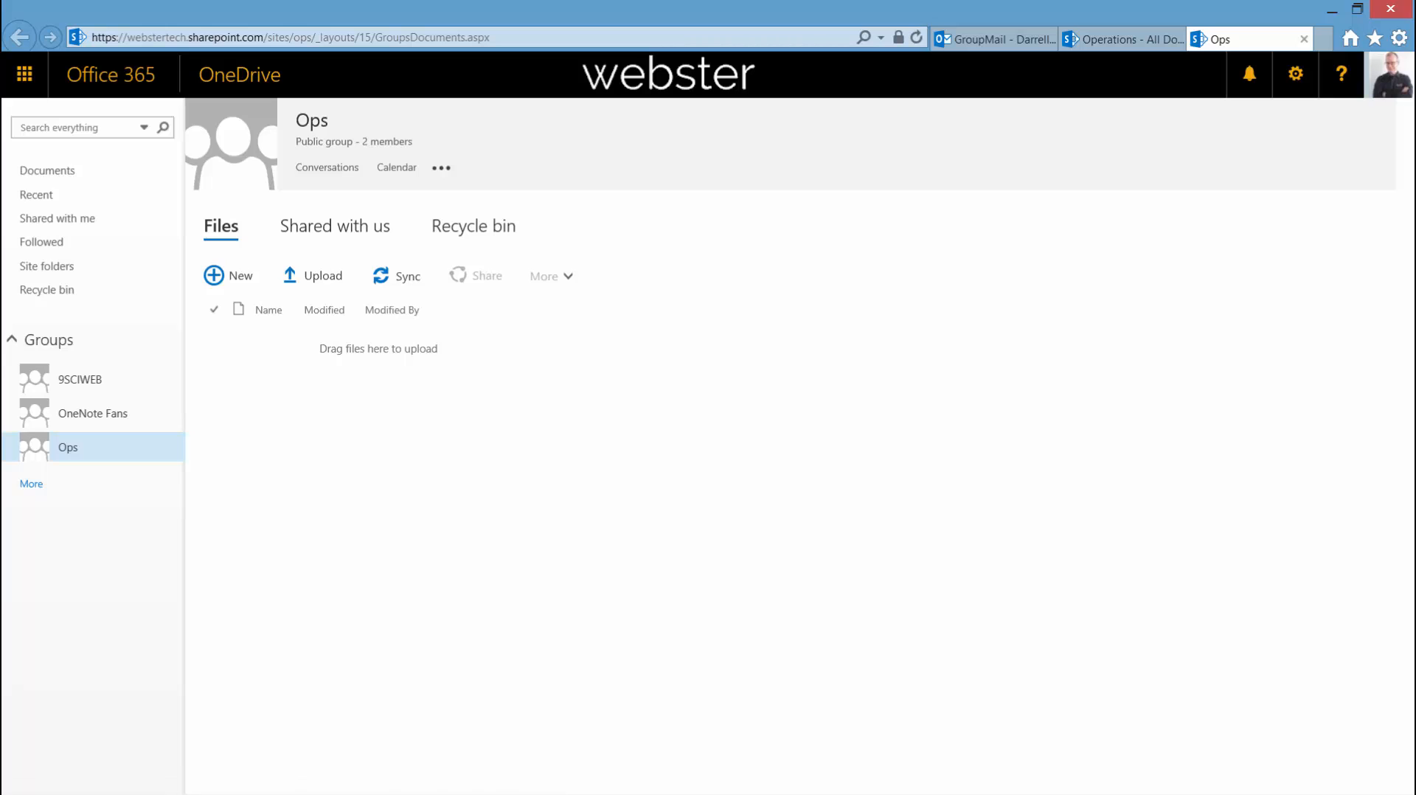
key(alt+Tab)
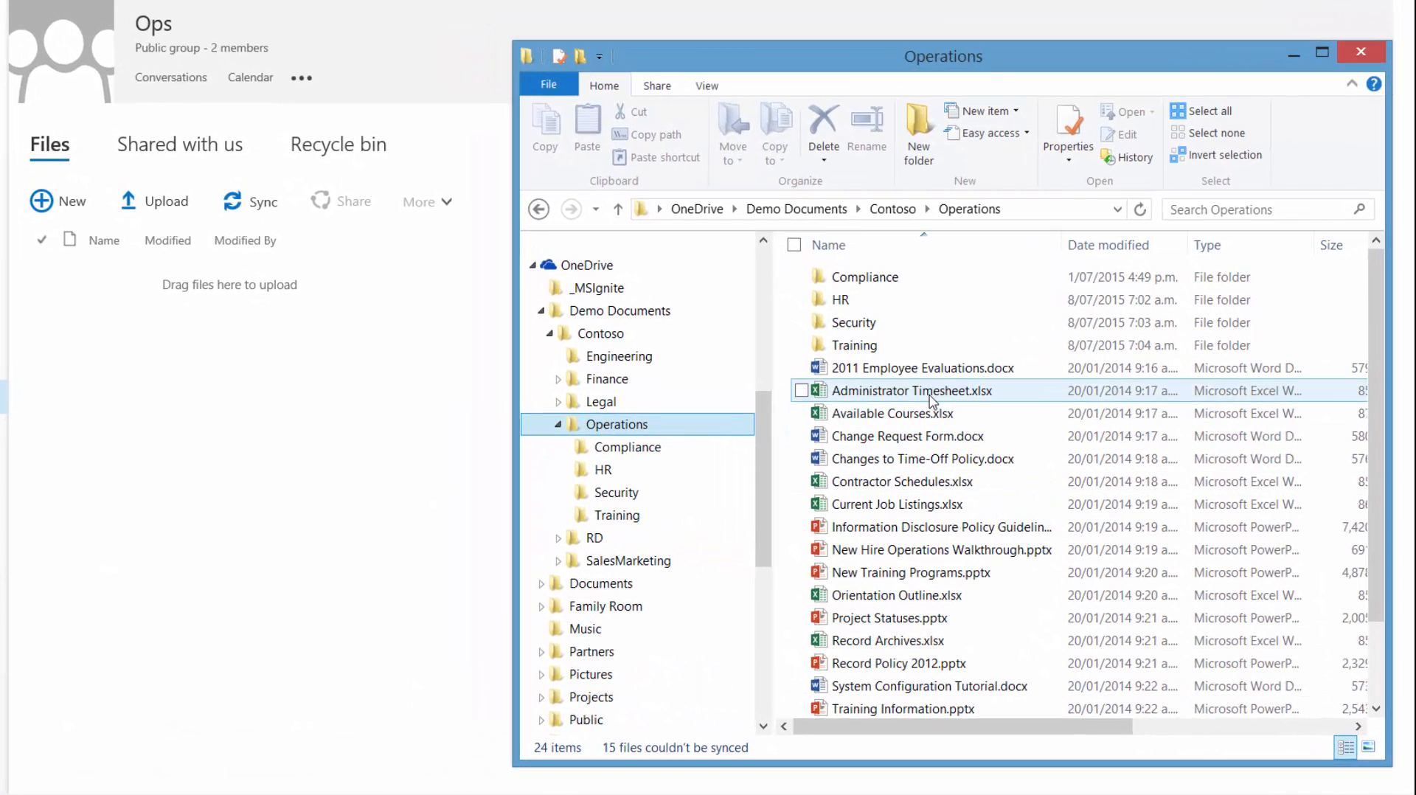
drag(922, 393, 218, 313)
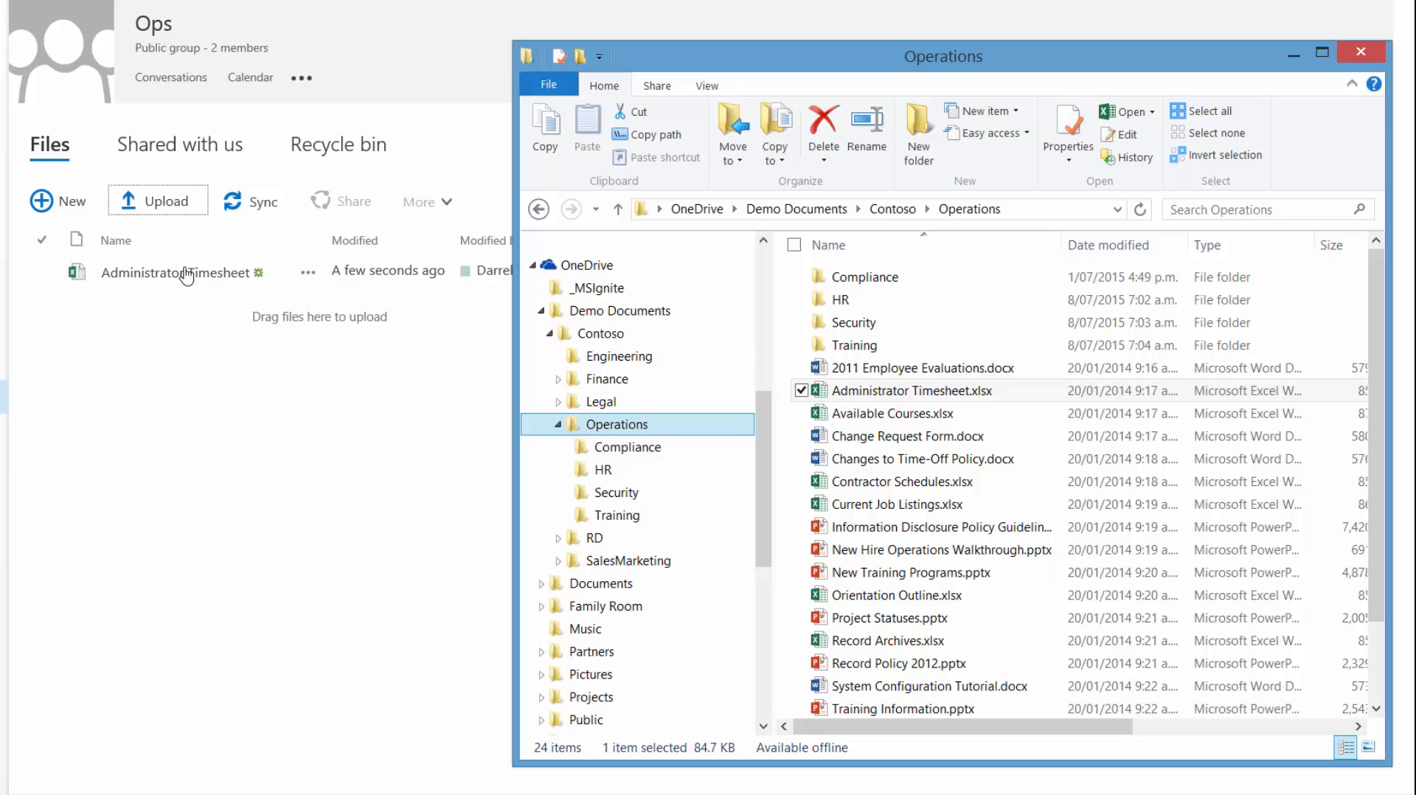
click(44, 200)
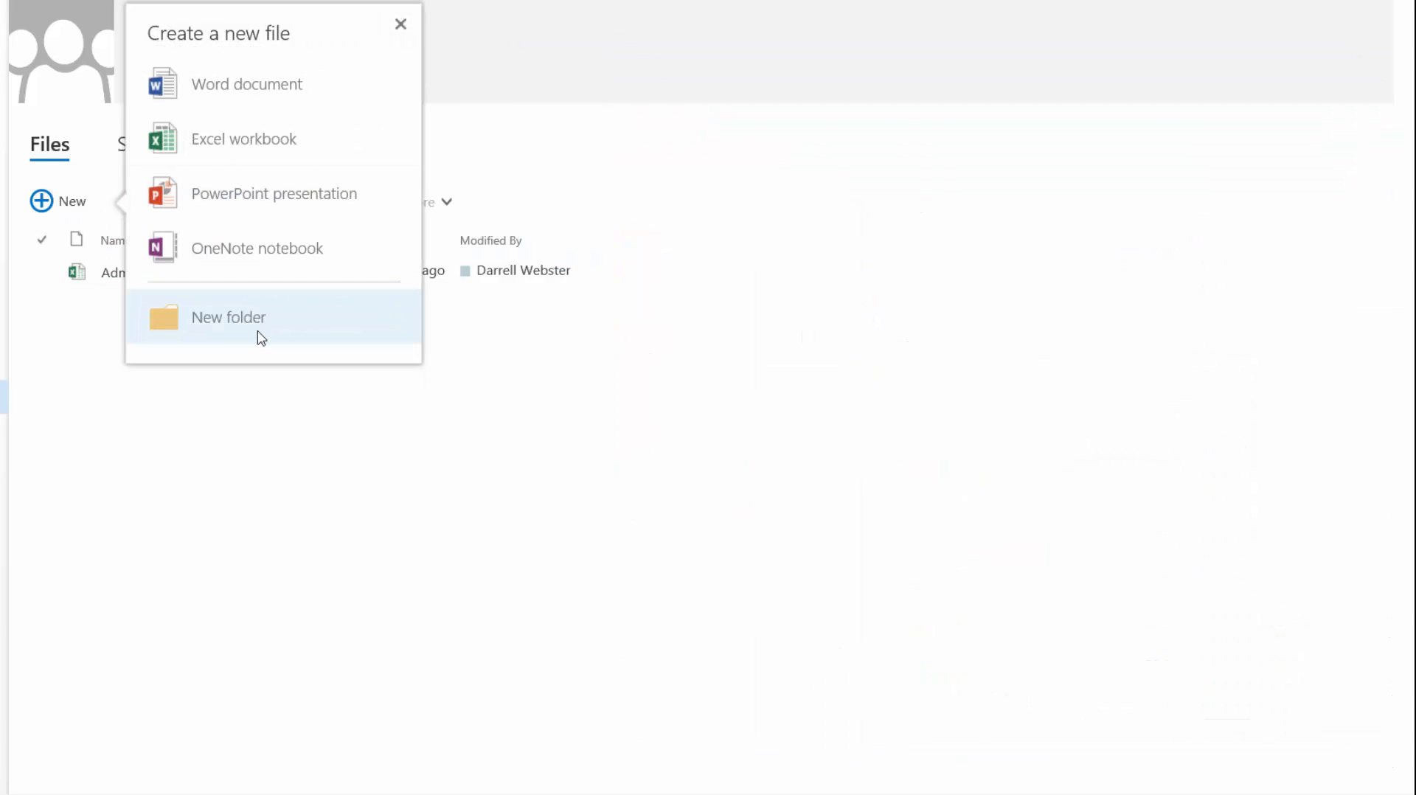
click(260, 333)
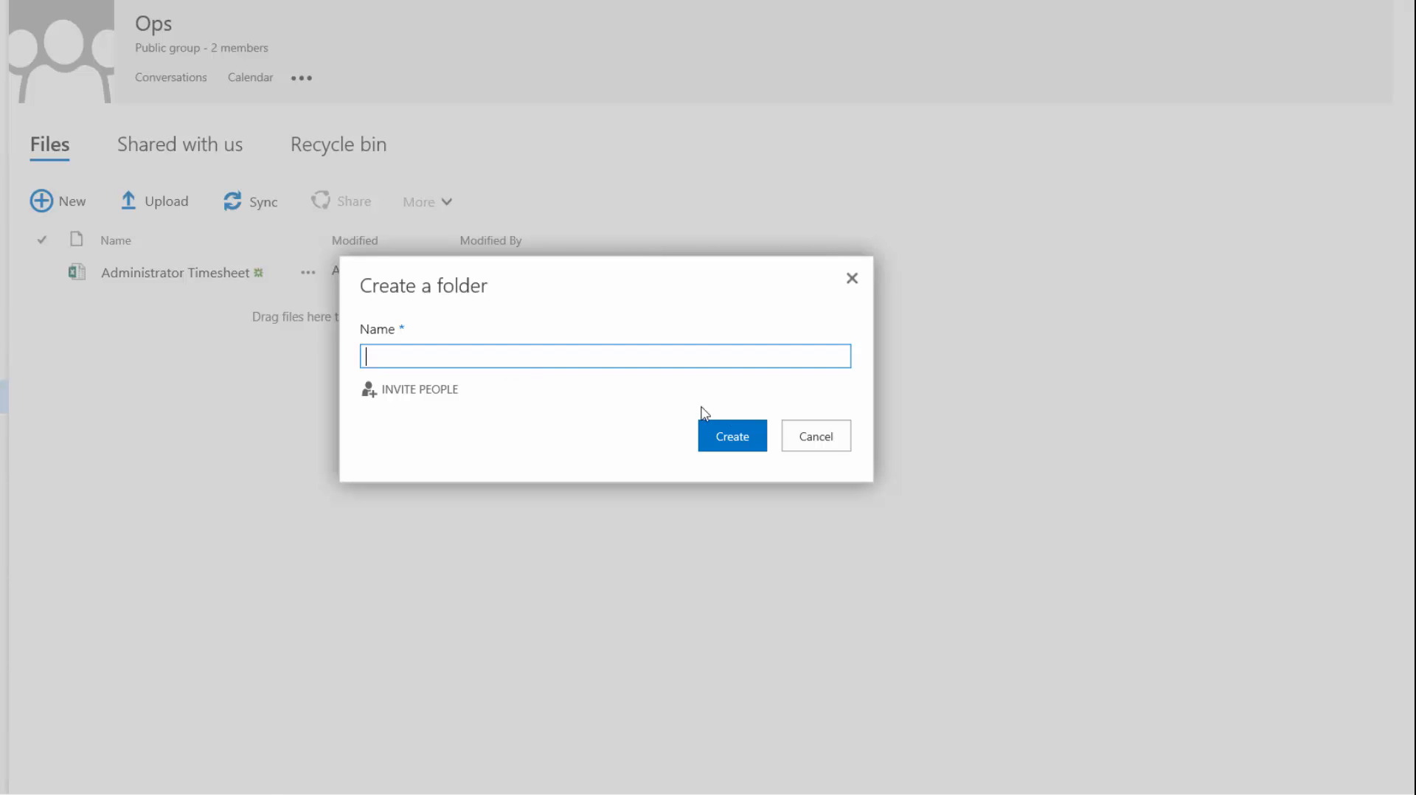
click(842, 447)
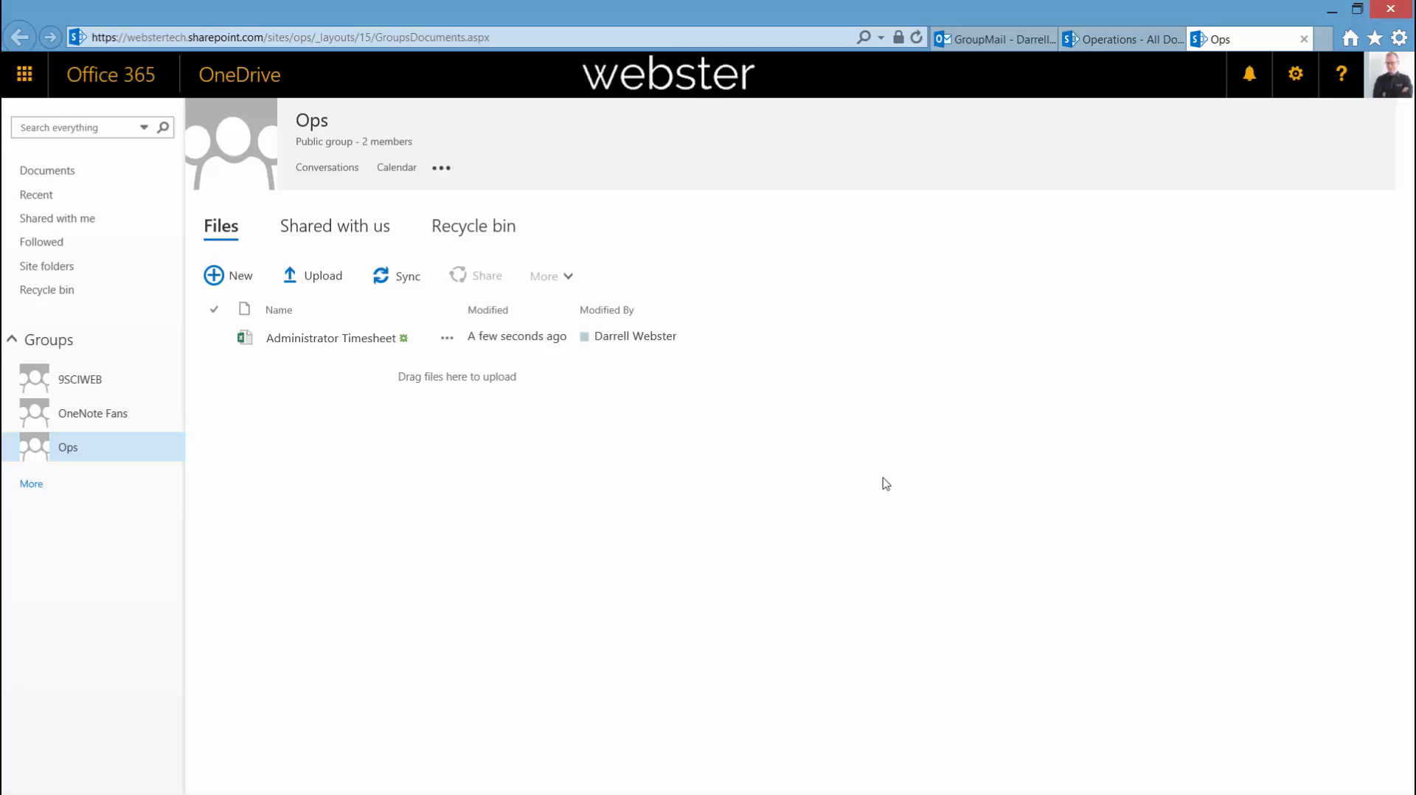
Review the files shared with the Ops group and the documents in the team site's Operations library.
click(351, 230)
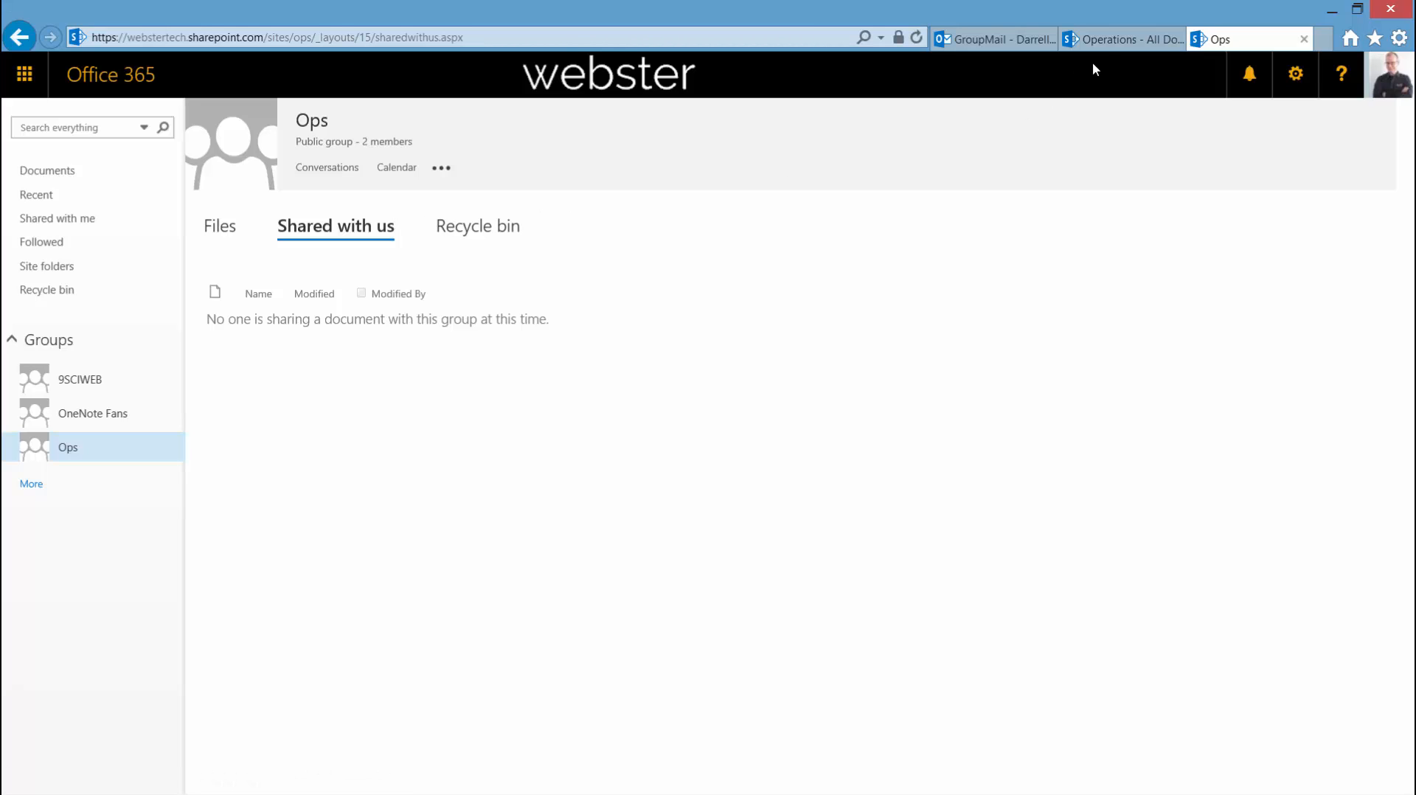
click(1111, 41)
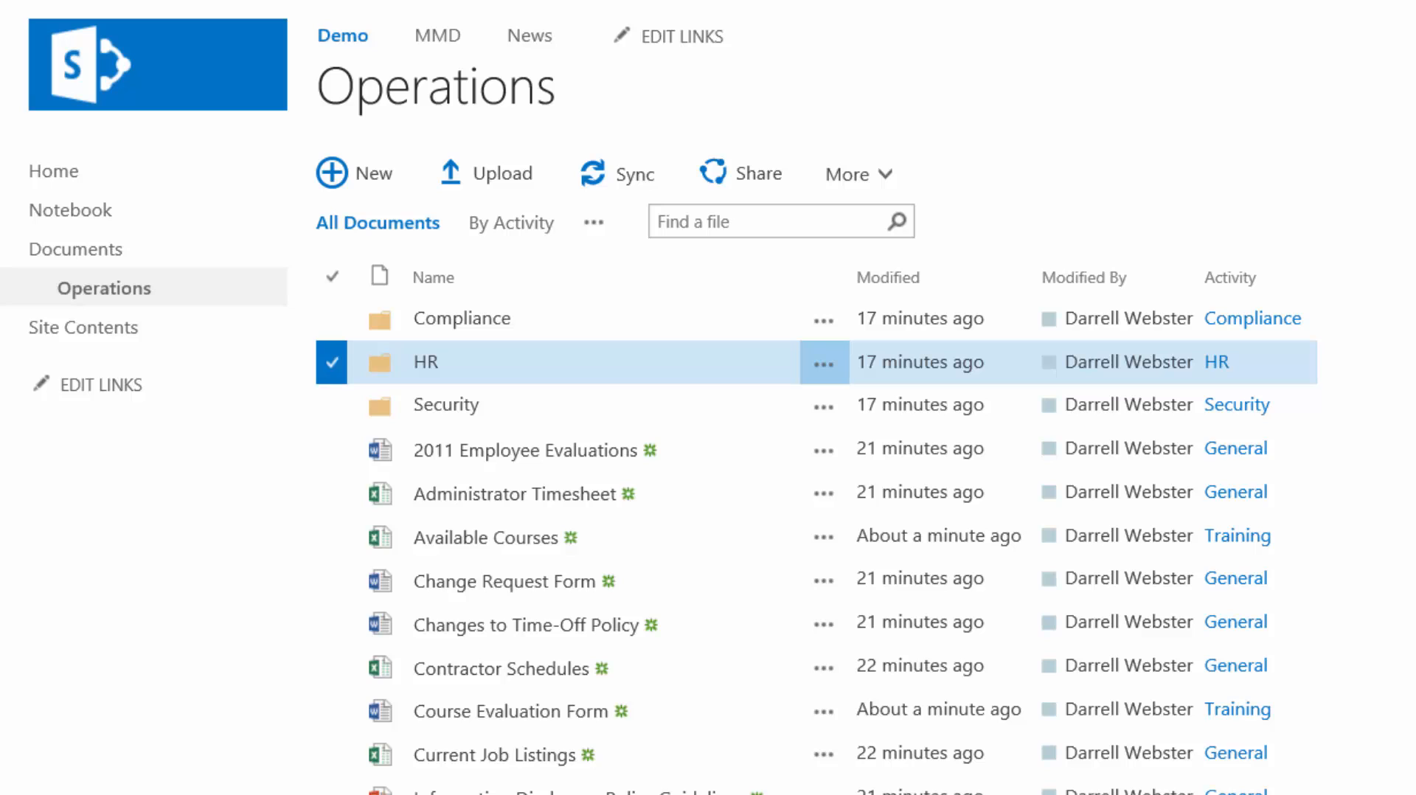
scroll(816, 472, down, 2)
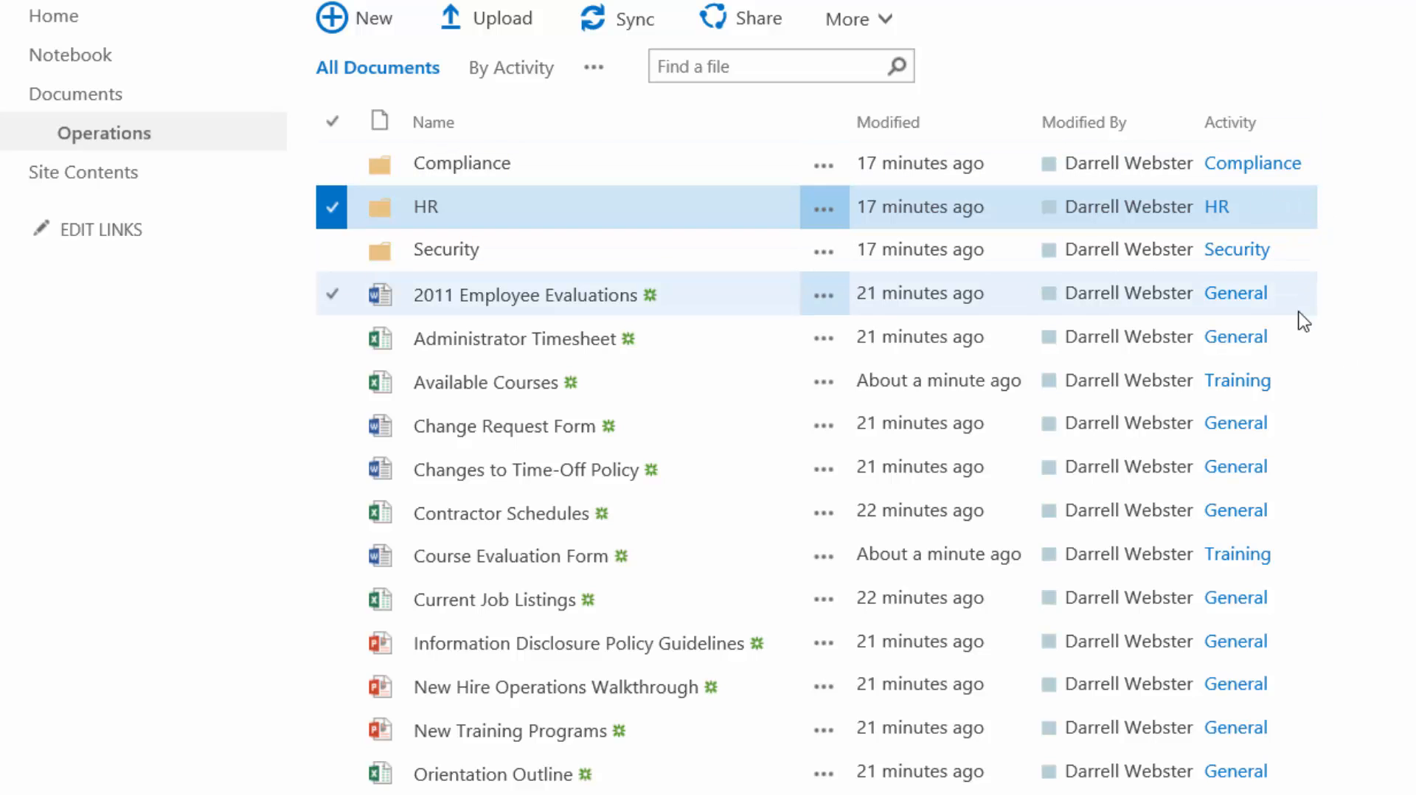
scroll(1331, 363, up, 2)
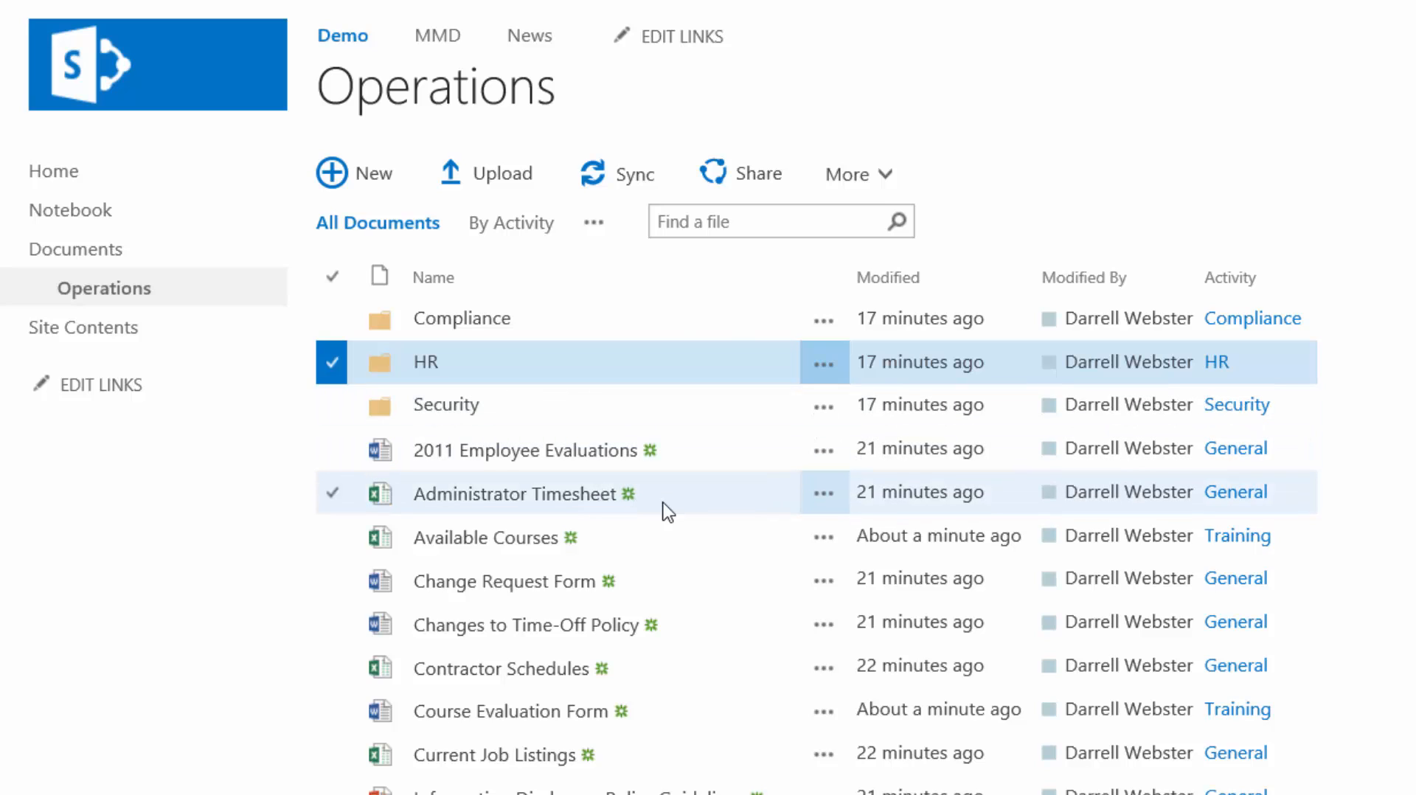
Share the library's Administrator Timesheet with the Ops group with edit rights and an email invitation, and refresh the group's shared files.
click(823, 494)
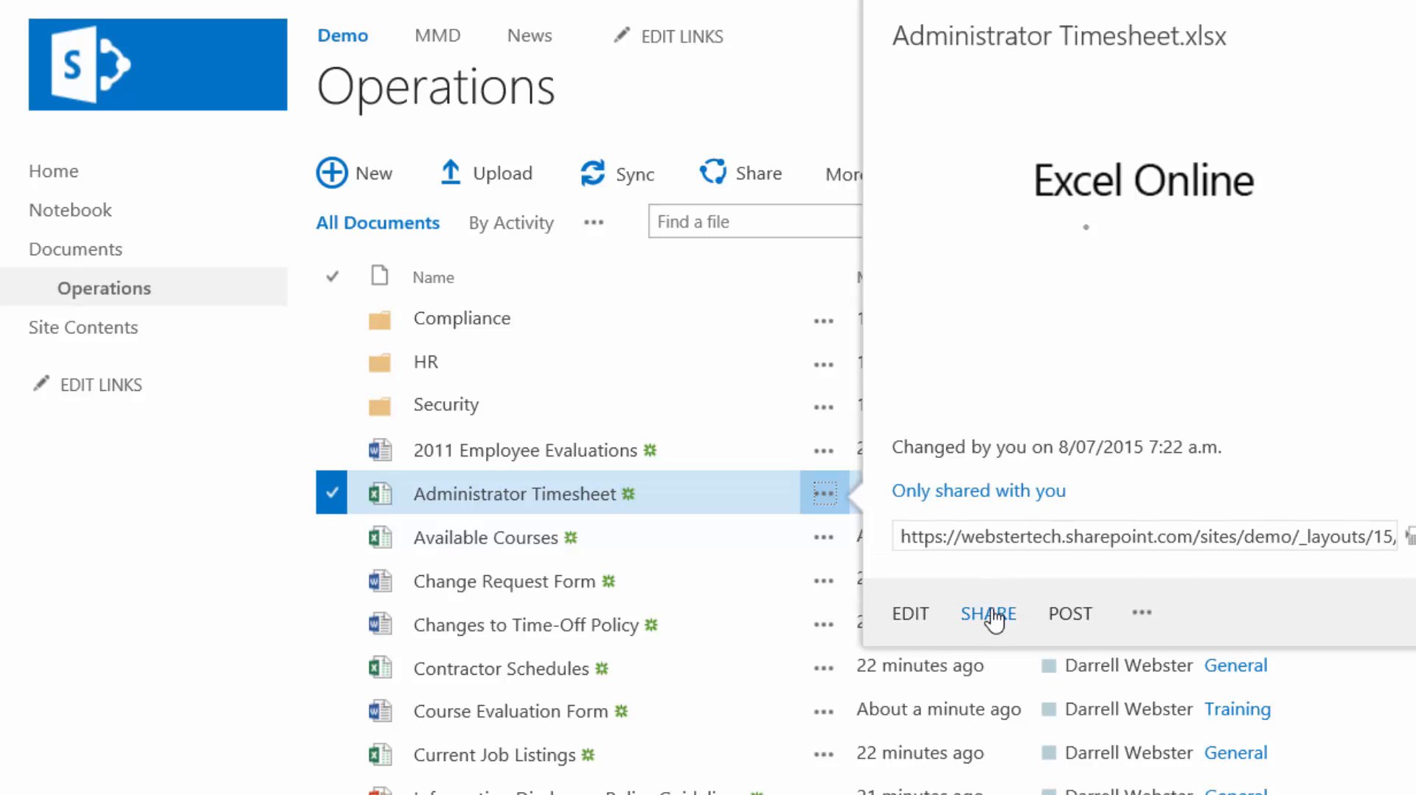
click(992, 615)
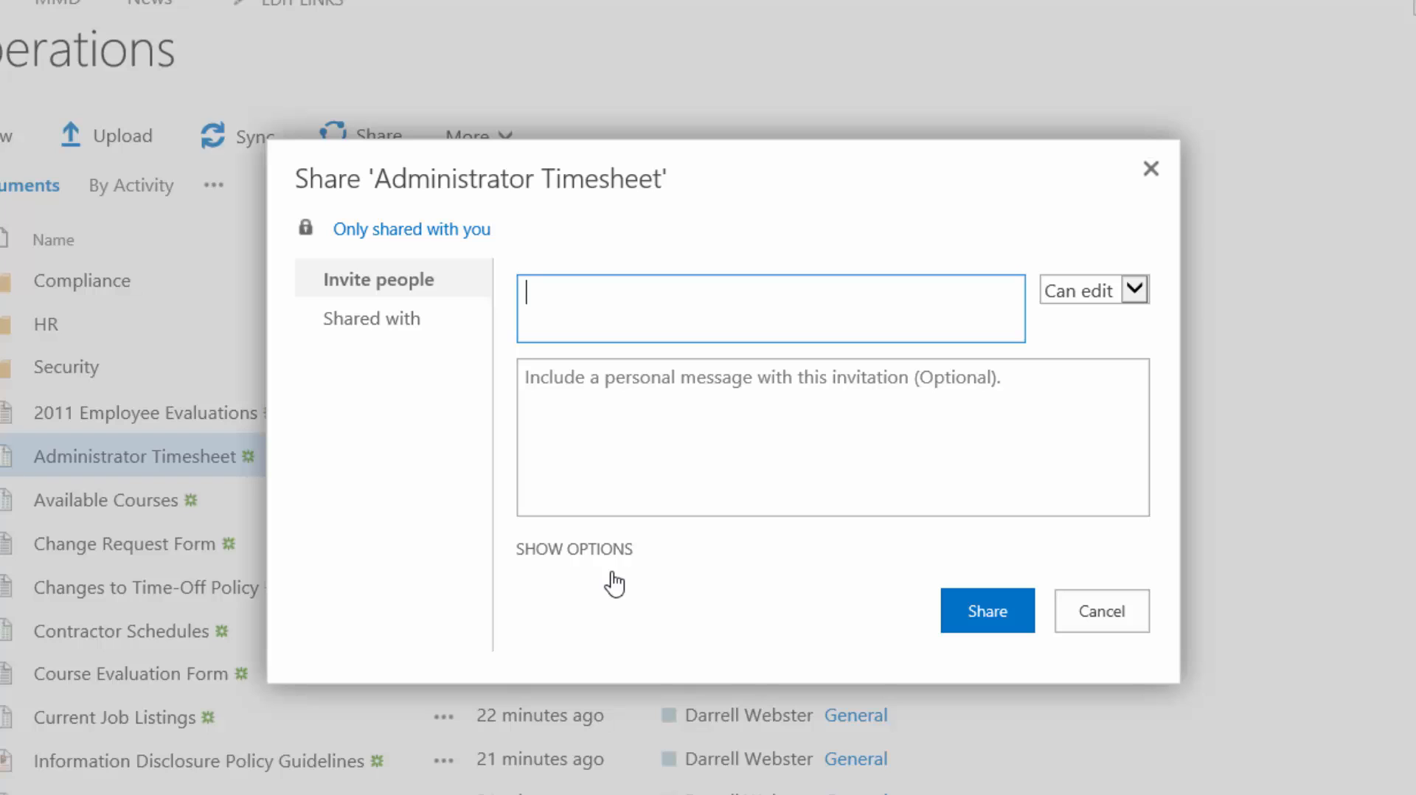
text(ops)
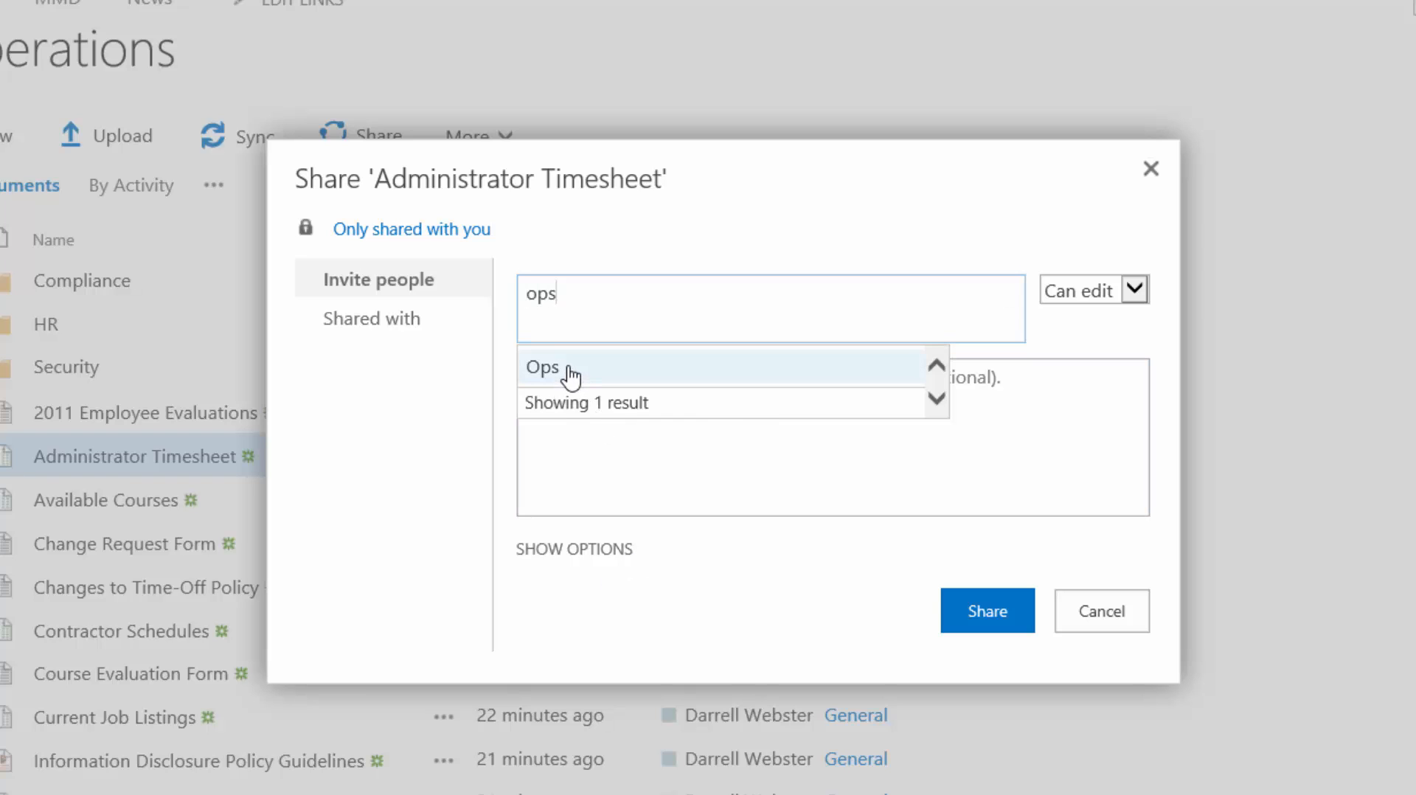
click(571, 373)
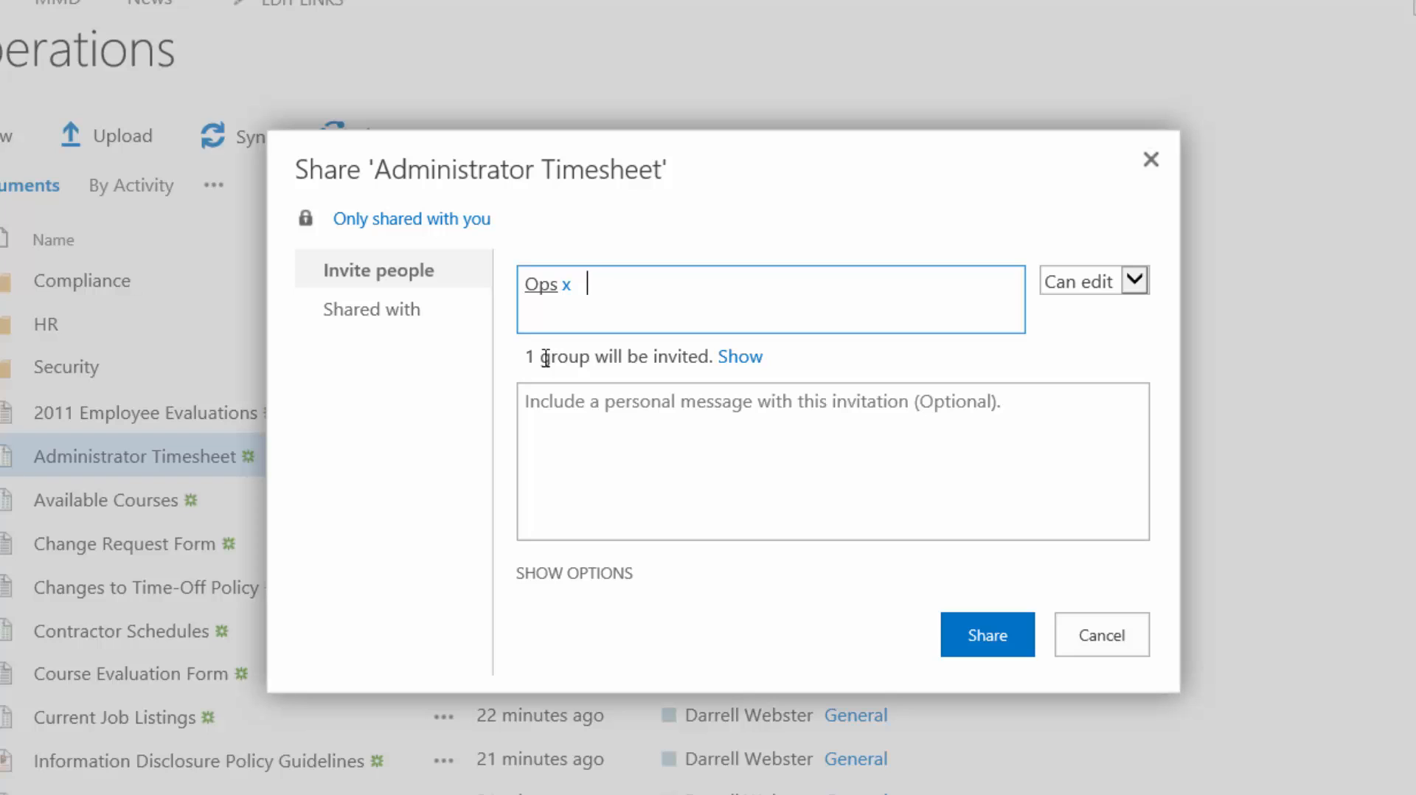
click(576, 584)
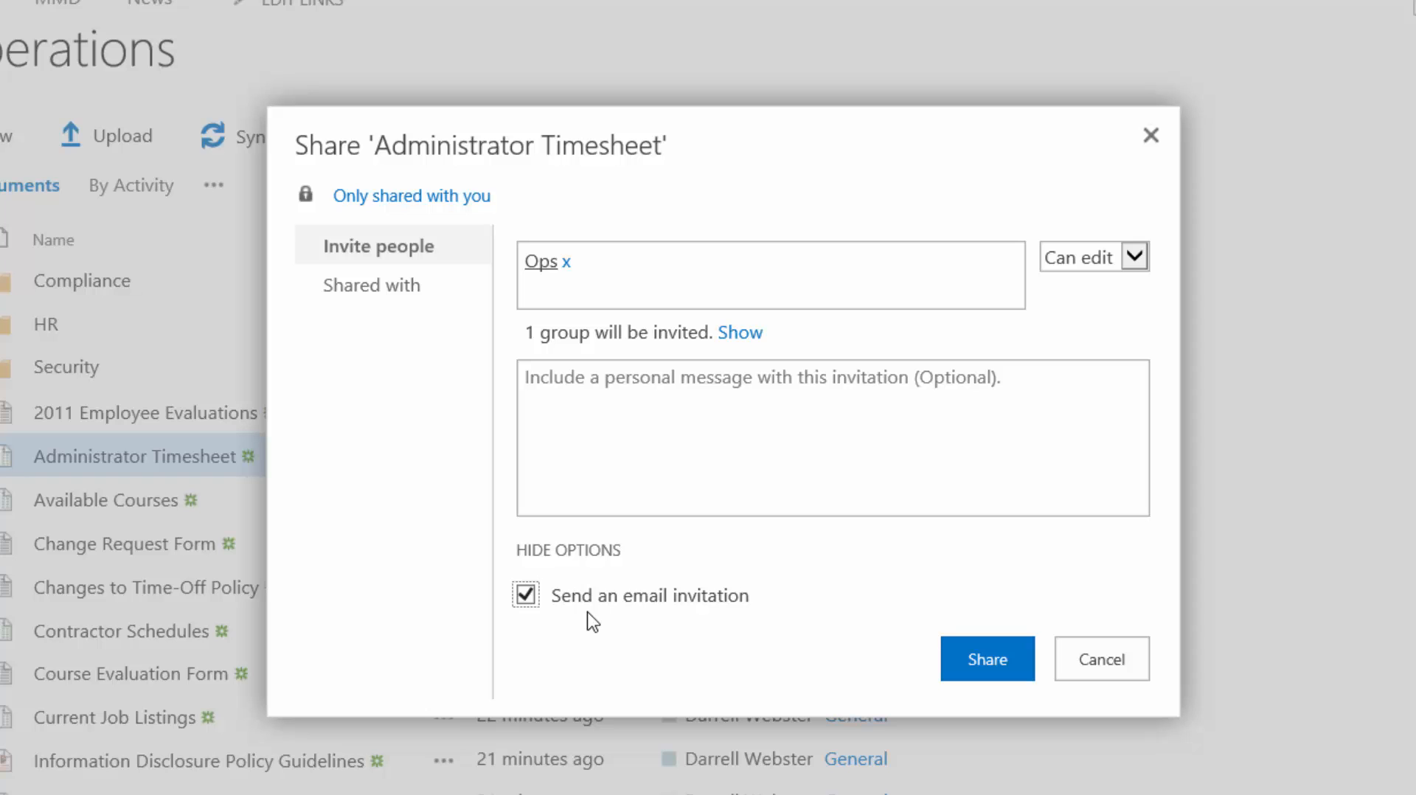
click(979, 649)
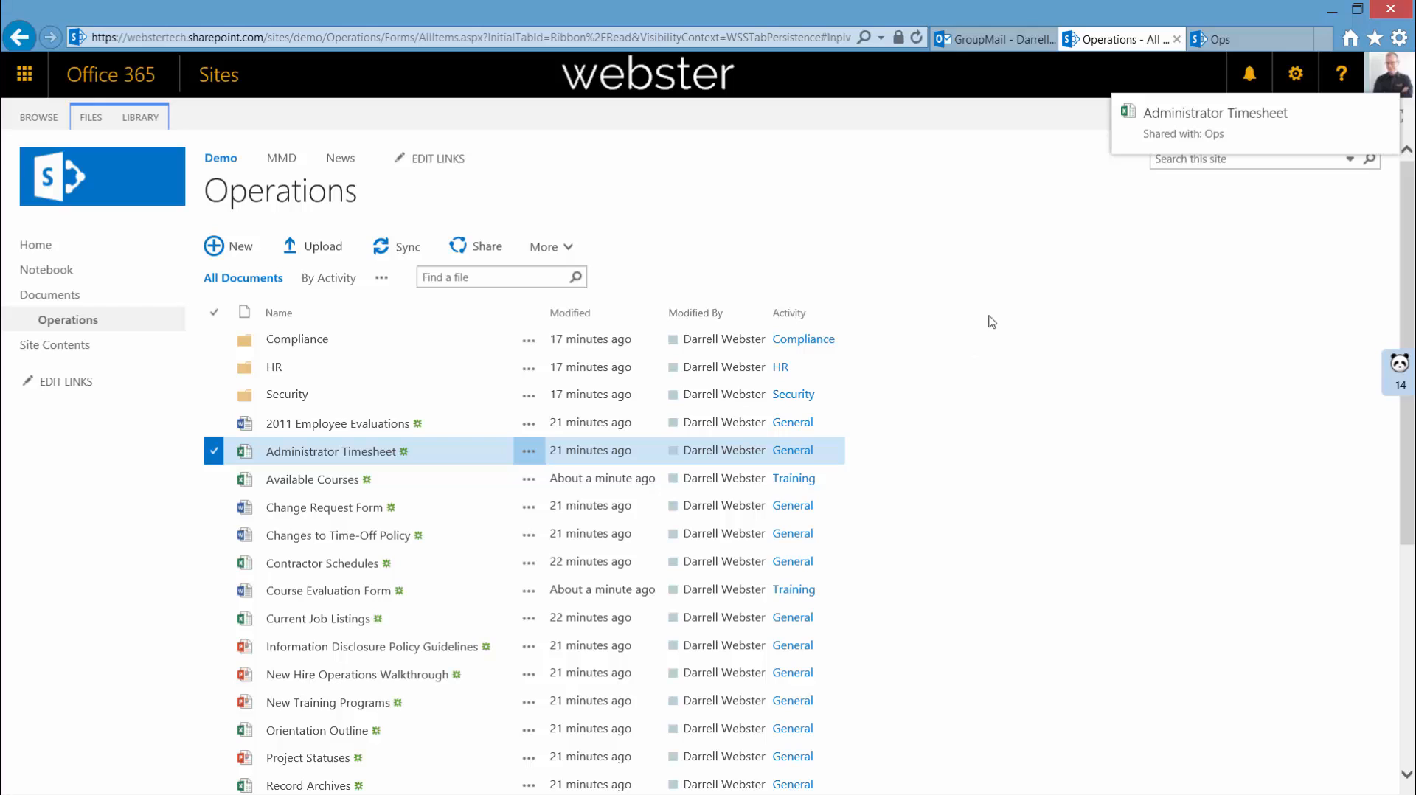
click(1221, 41)
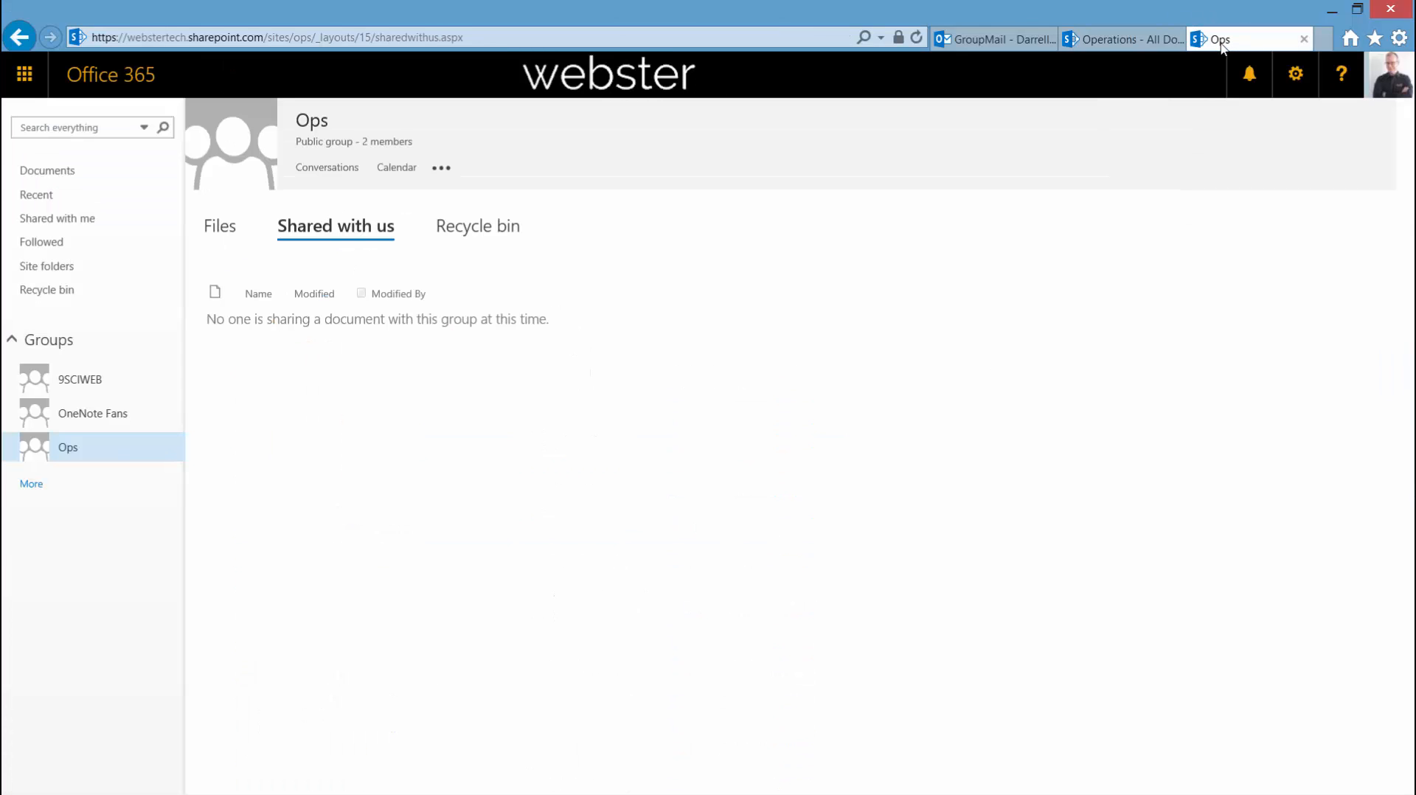
click(917, 38)
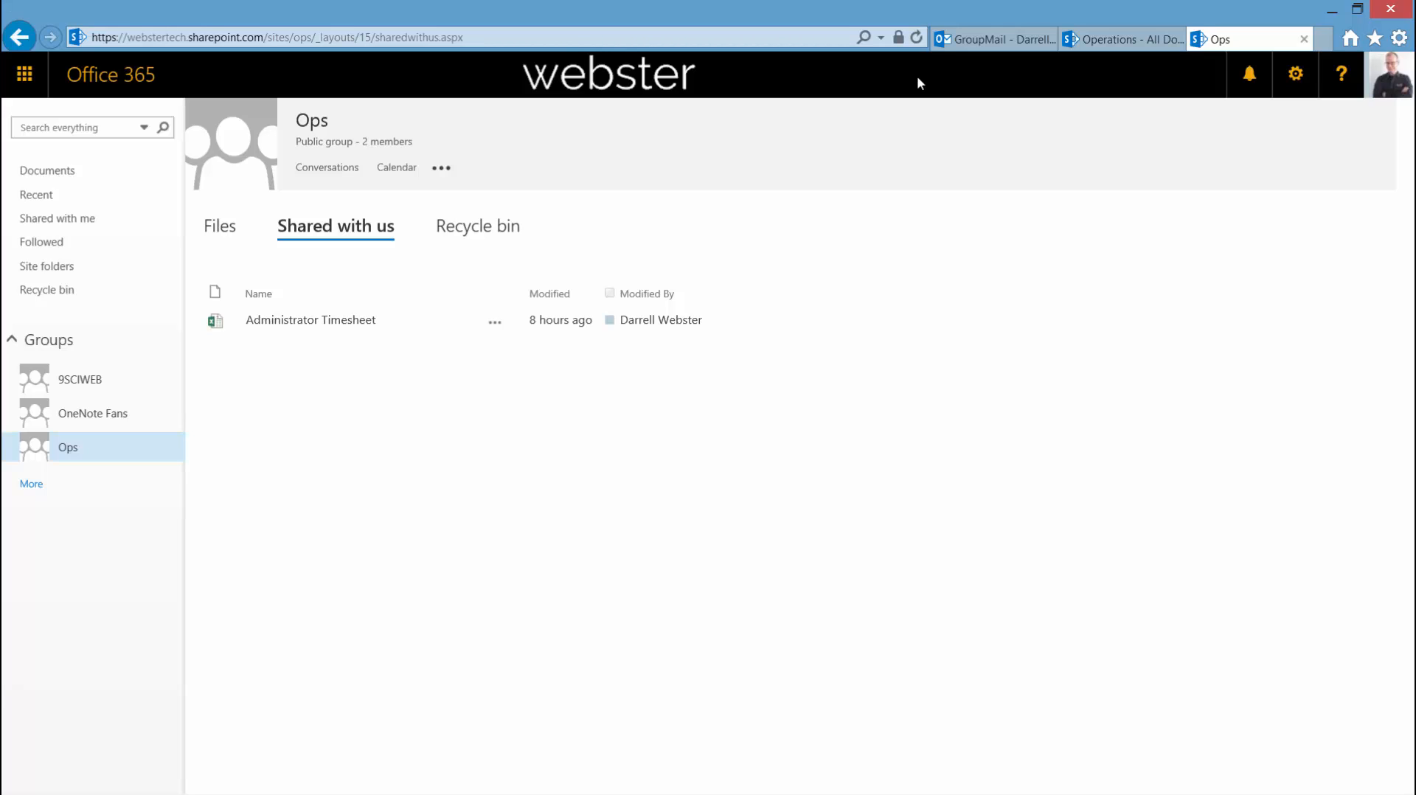
Look through the Operations library and filter its documents to the Training activity.
click(1119, 41)
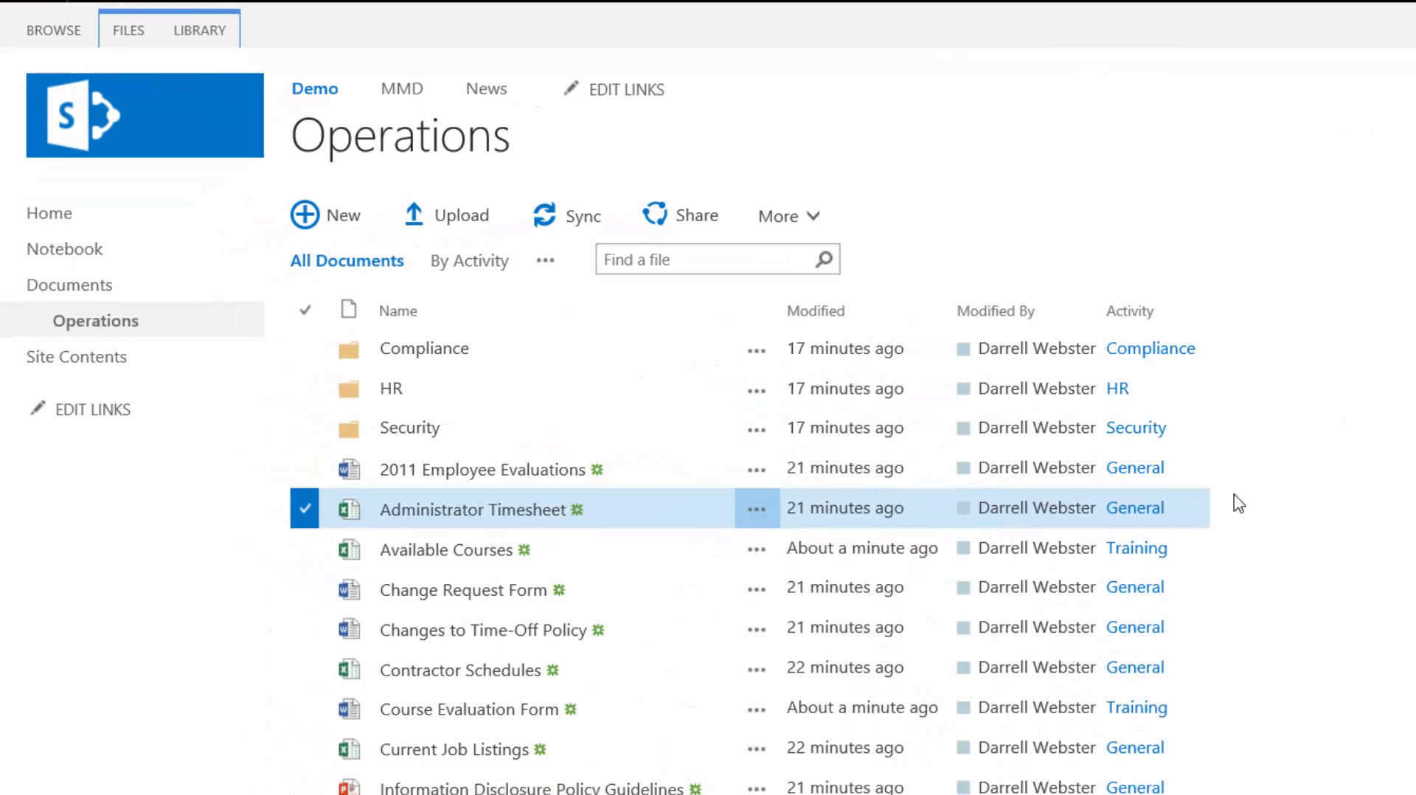
scroll(1251, 550, down, 5)
scroll(1252, 550, down, 2)
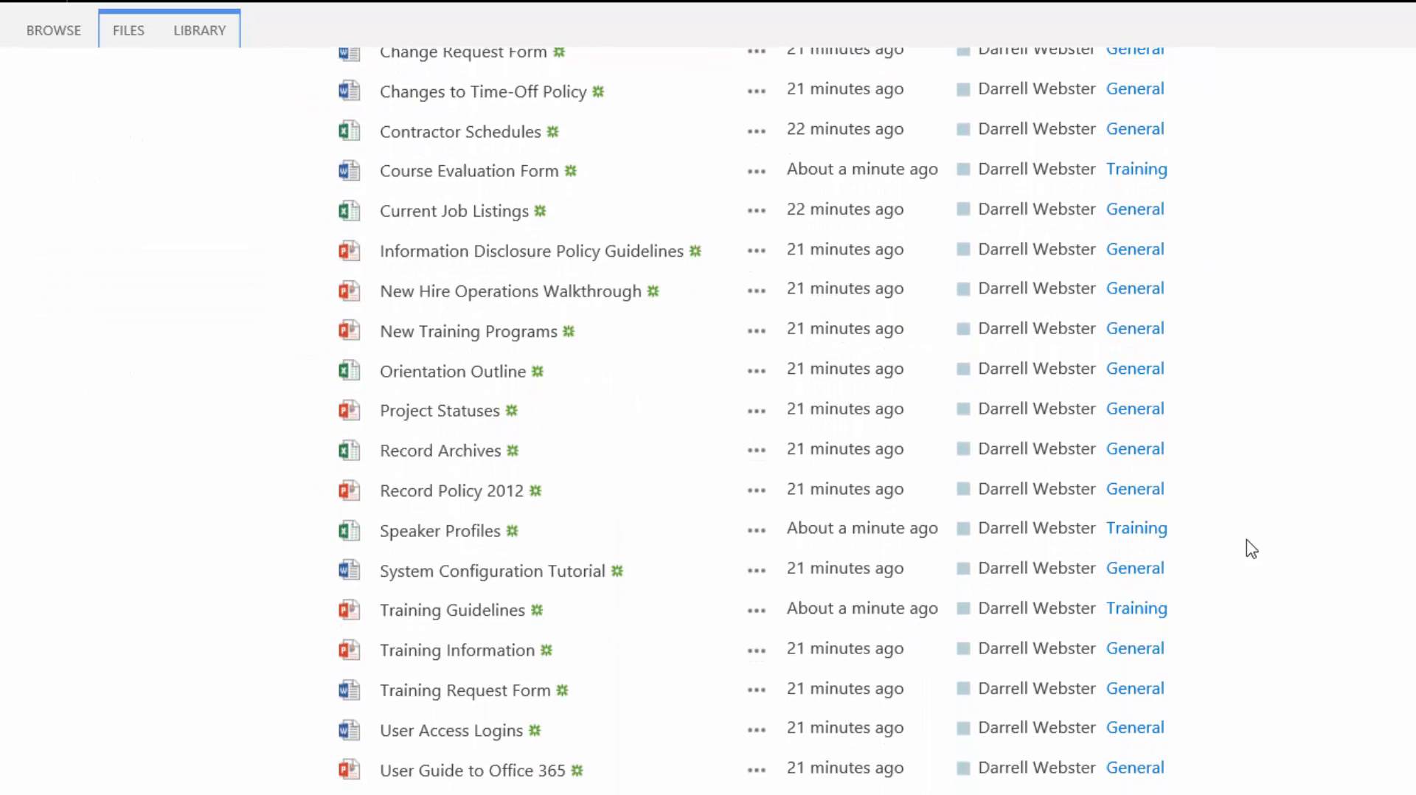
scroll(1251, 549, up, 7)
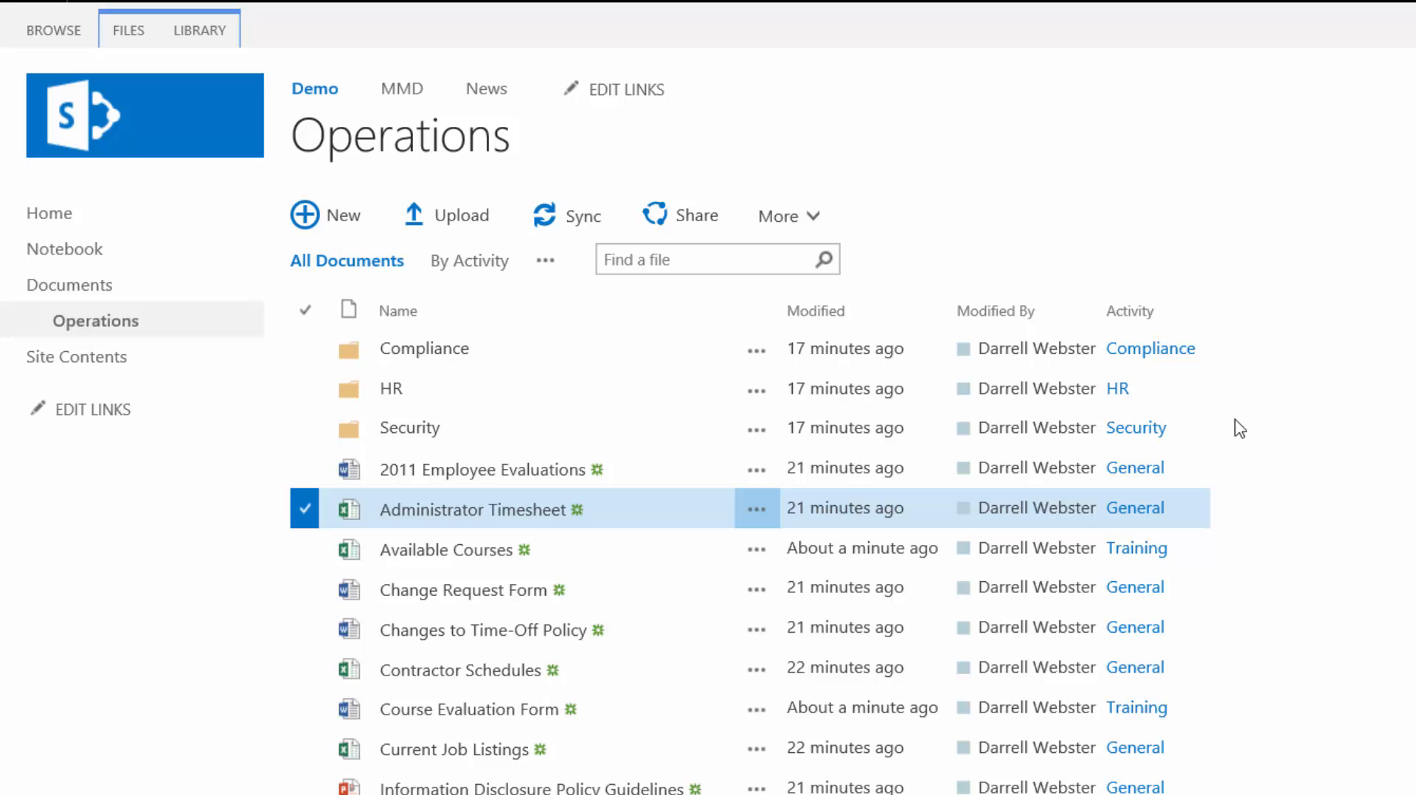
click(1199, 312)
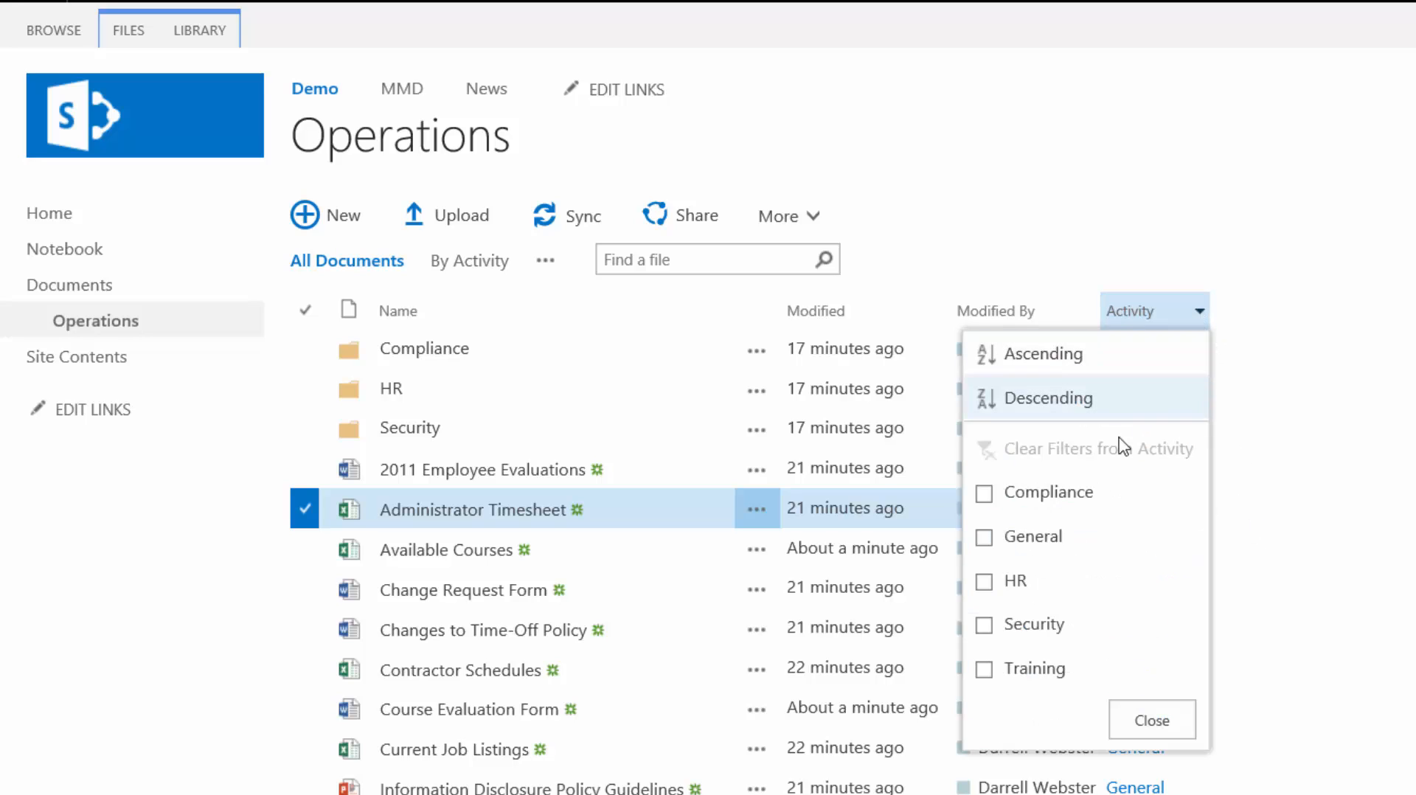
click(984, 669)
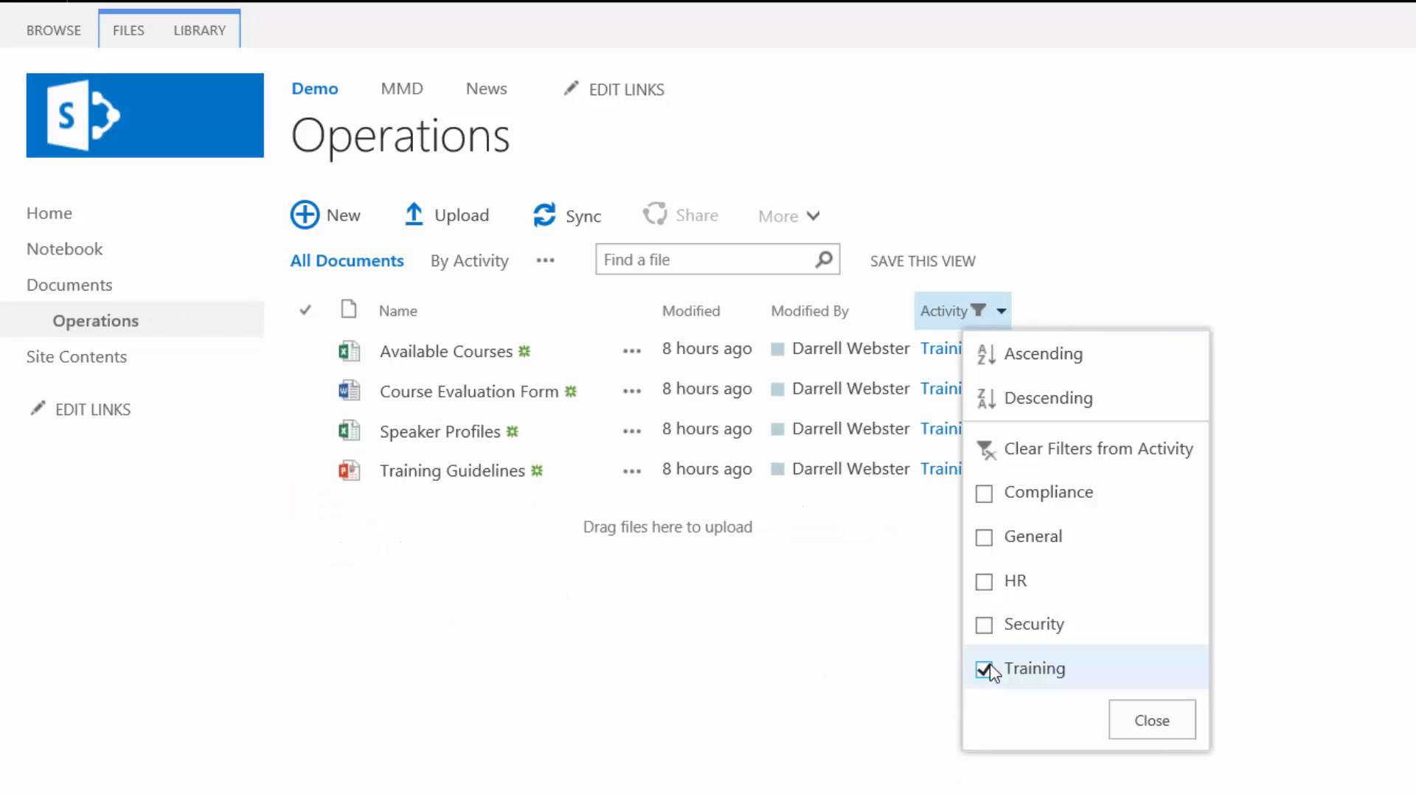
click(781, 704)
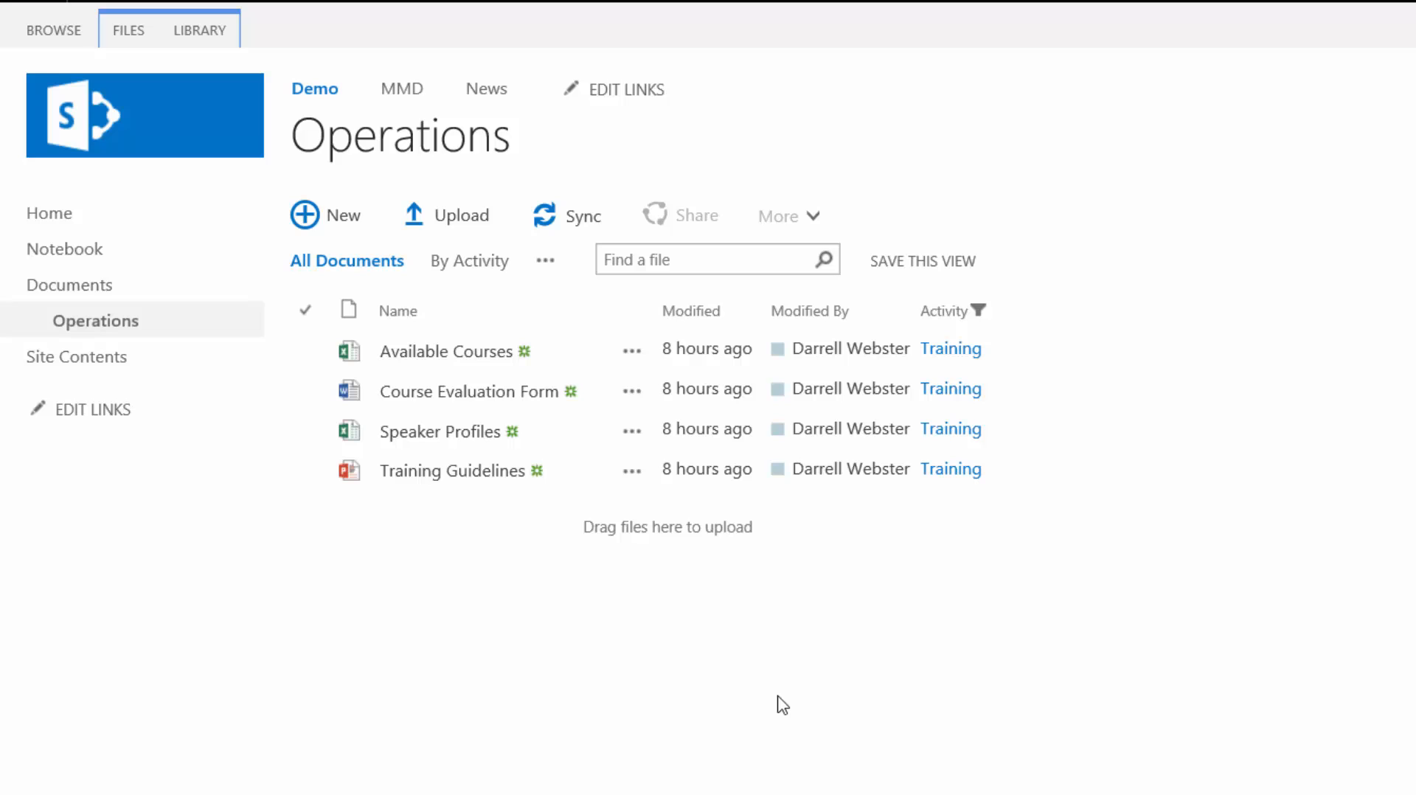
Clear the Activity filter from the Operations library.
click(1003, 312)
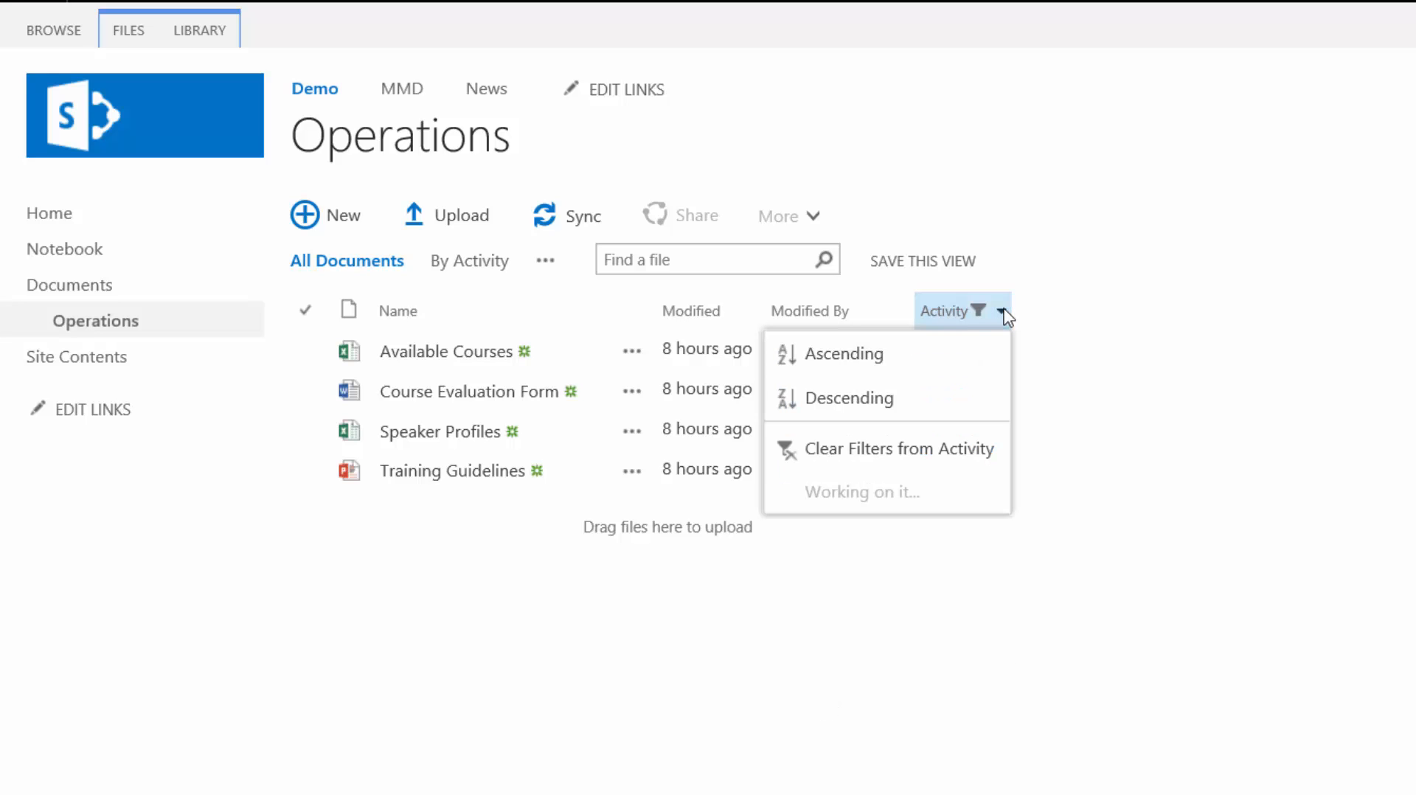
click(937, 457)
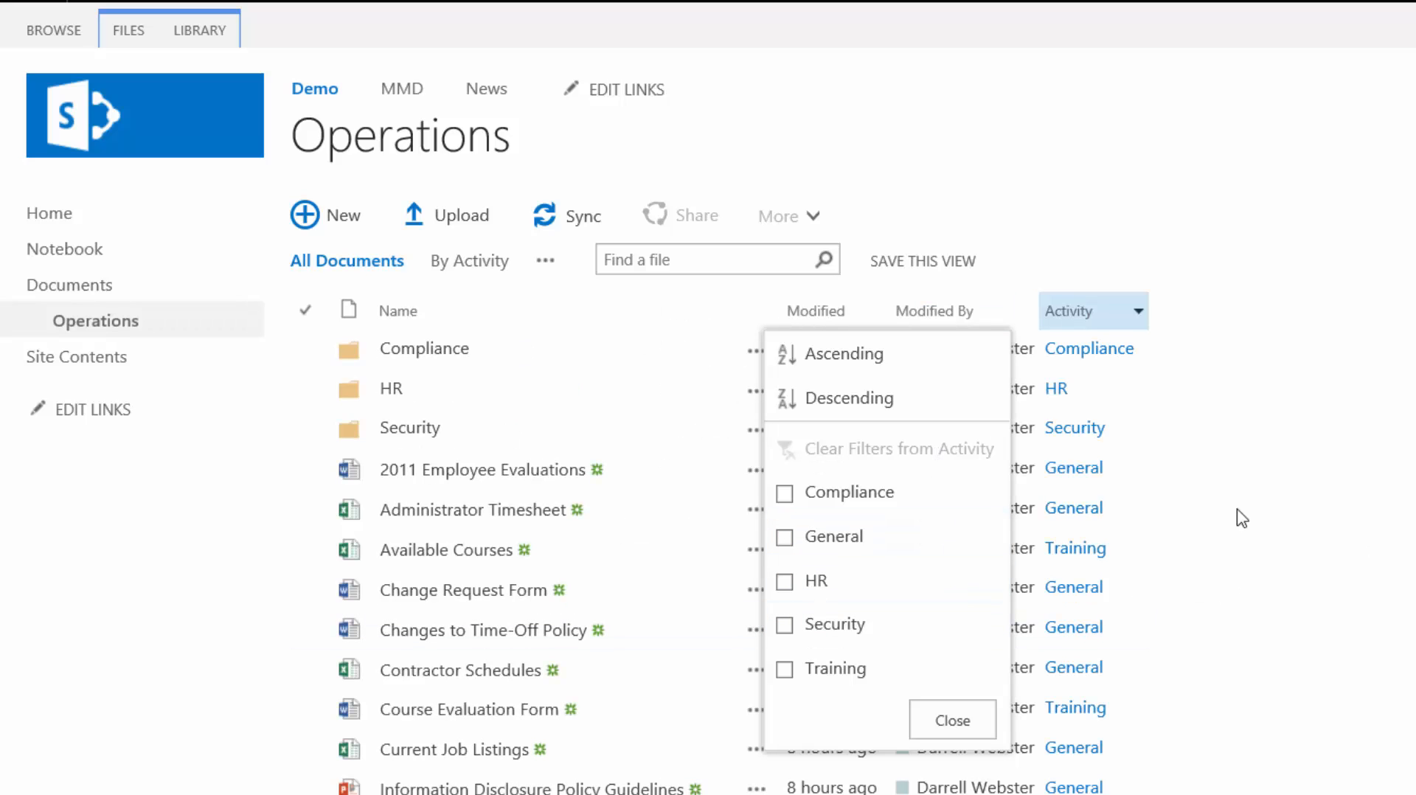
click(1167, 454)
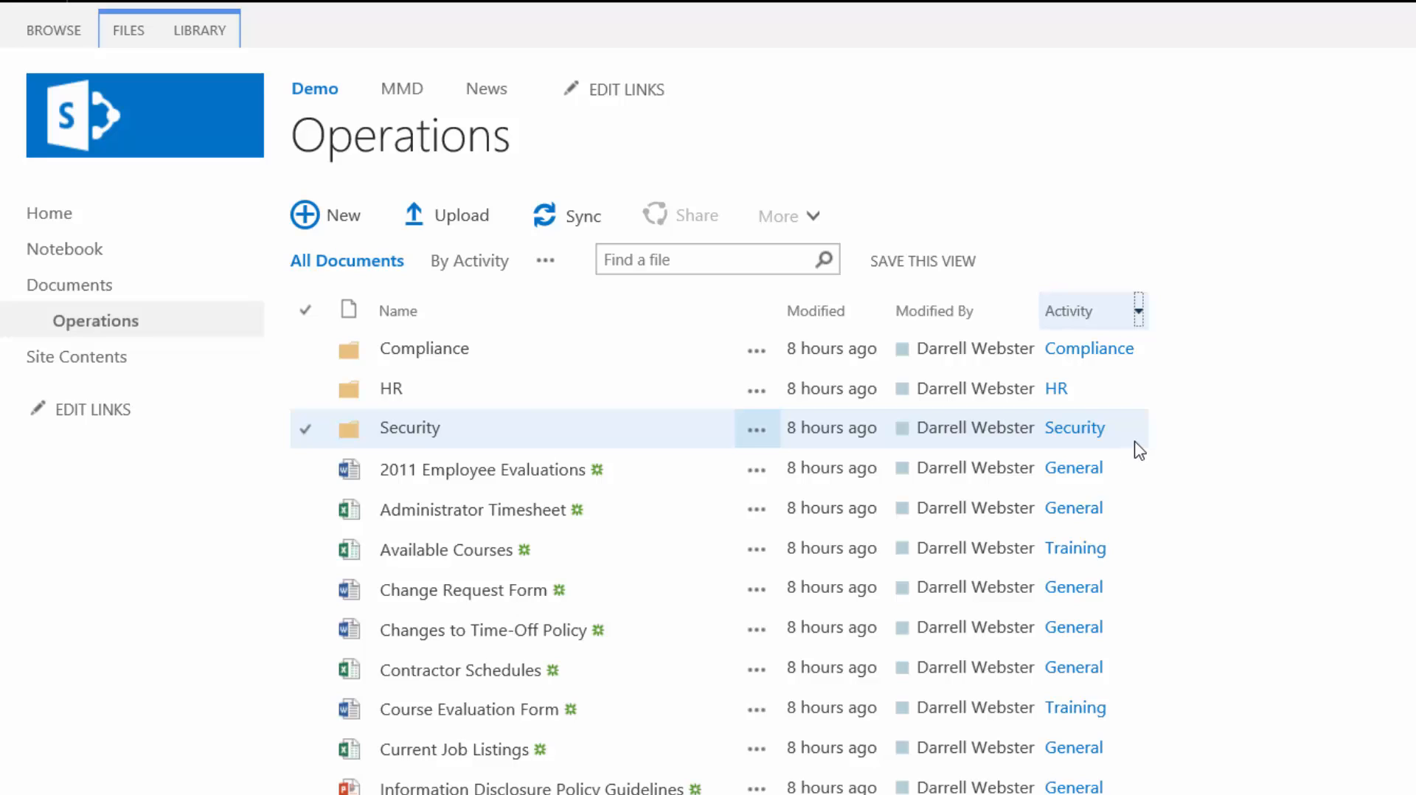
Create a folder named Training in the Operations library, inviting the Ops group with edit rights and an email invitation.
click(307, 217)
click(509, 477)
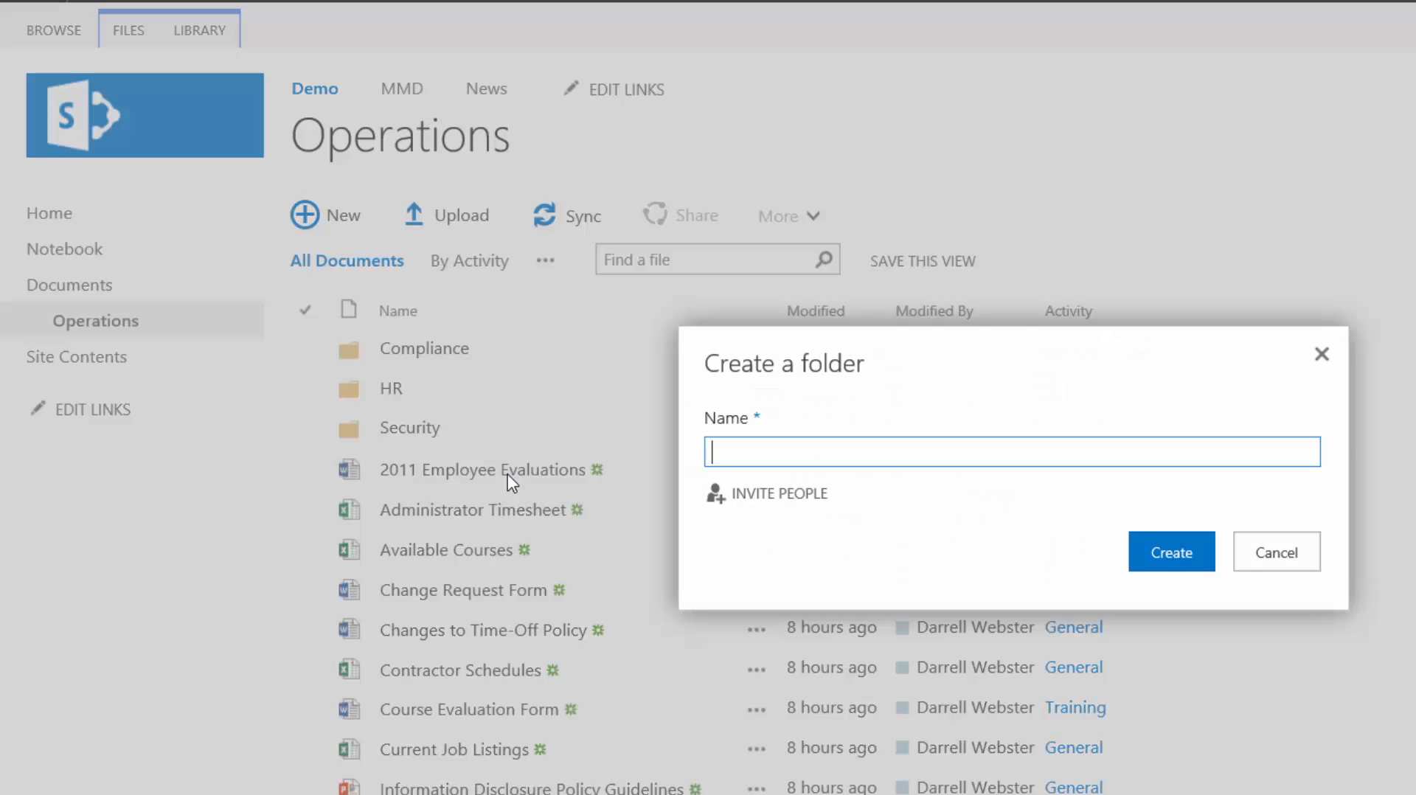
text(Training)
click(765, 497)
click(780, 412)
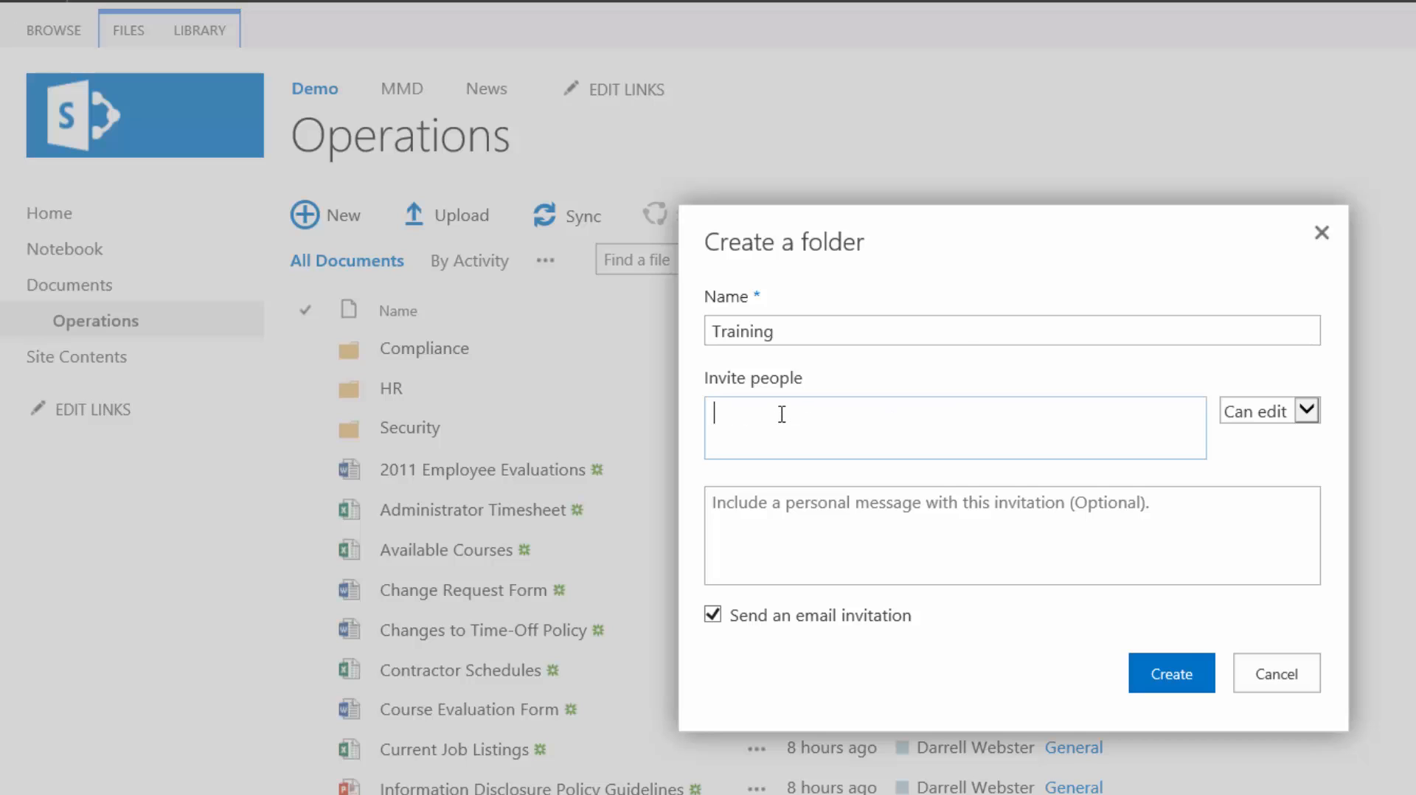
text(ops)
click(772, 488)
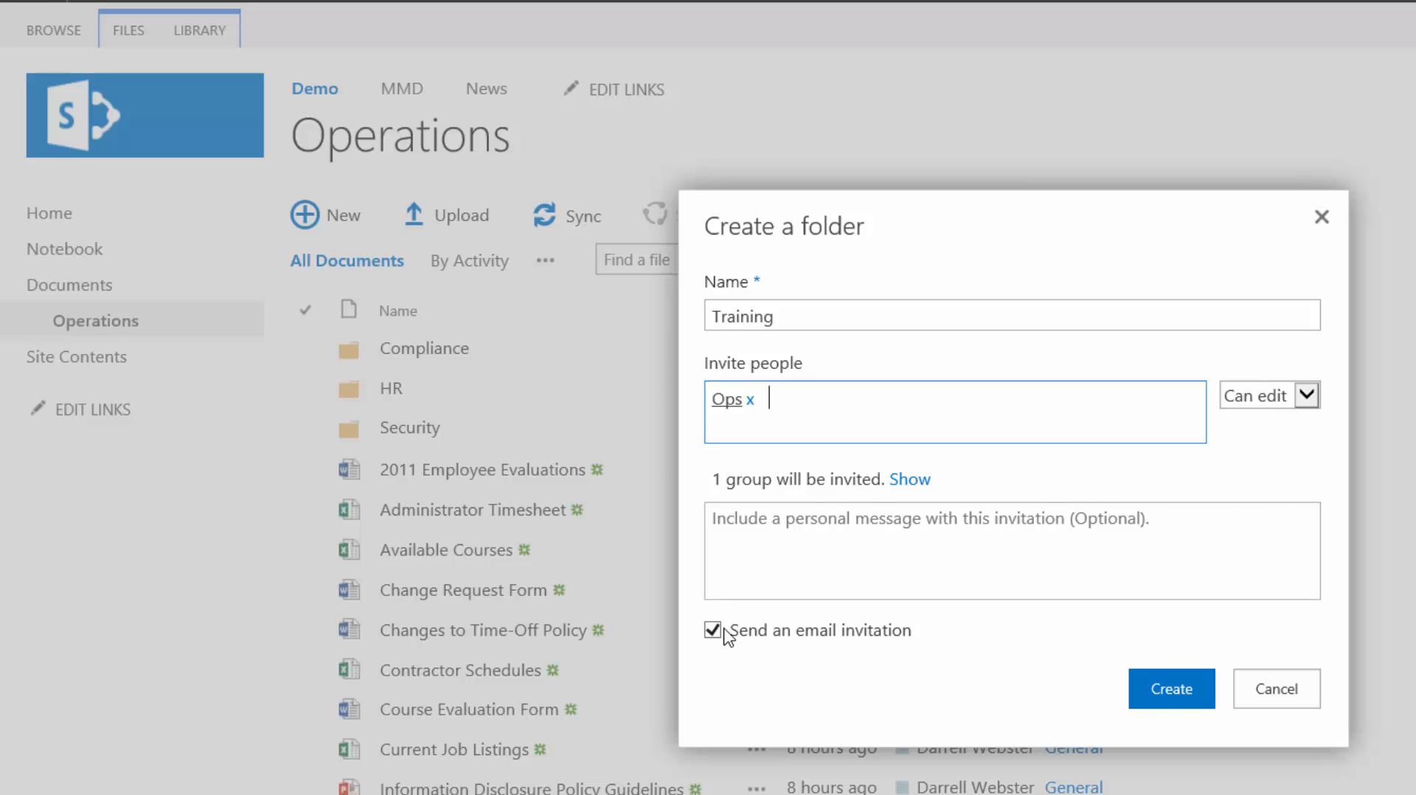
click(1168, 697)
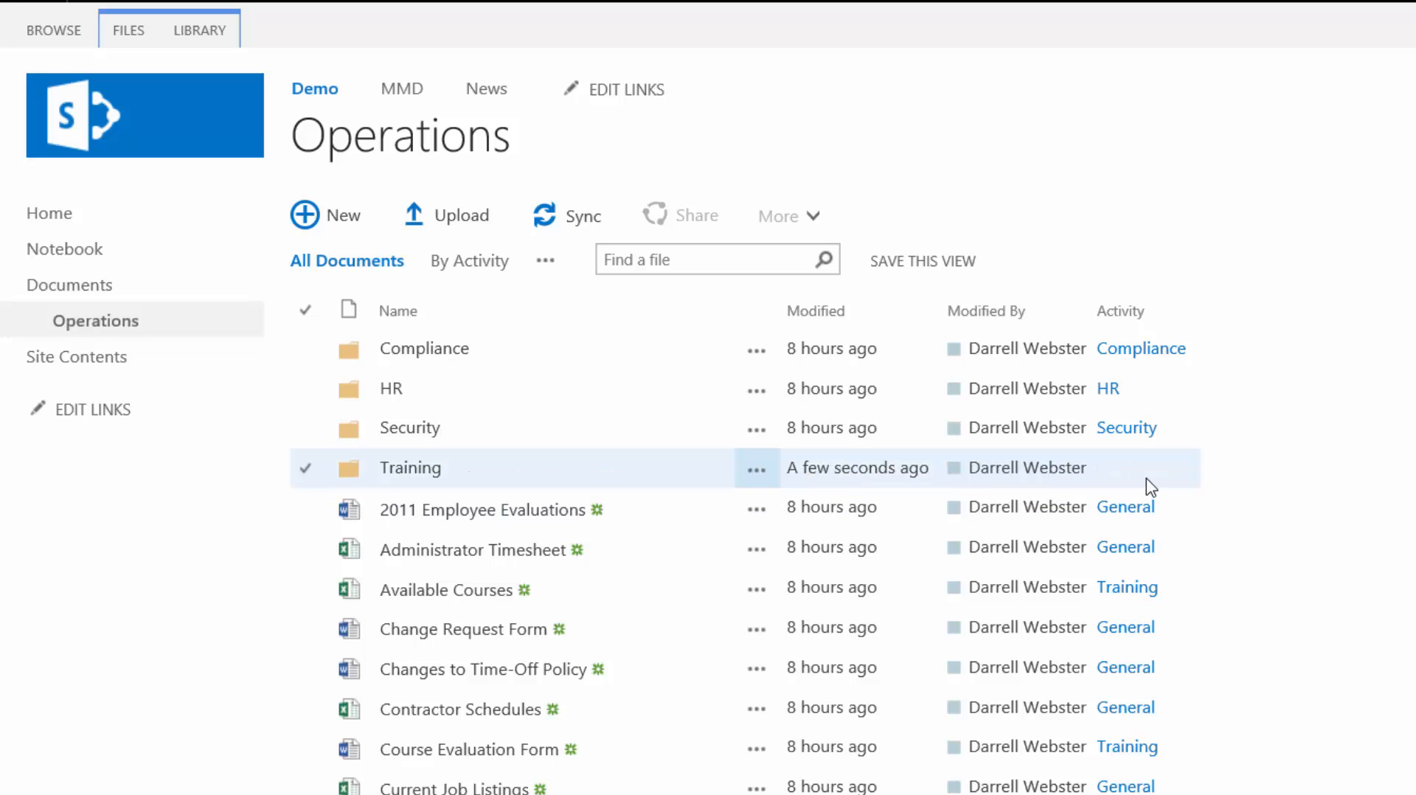
Use Quick Edit on the Operations library to set the Training folder's Activity to Training.
click(205, 34)
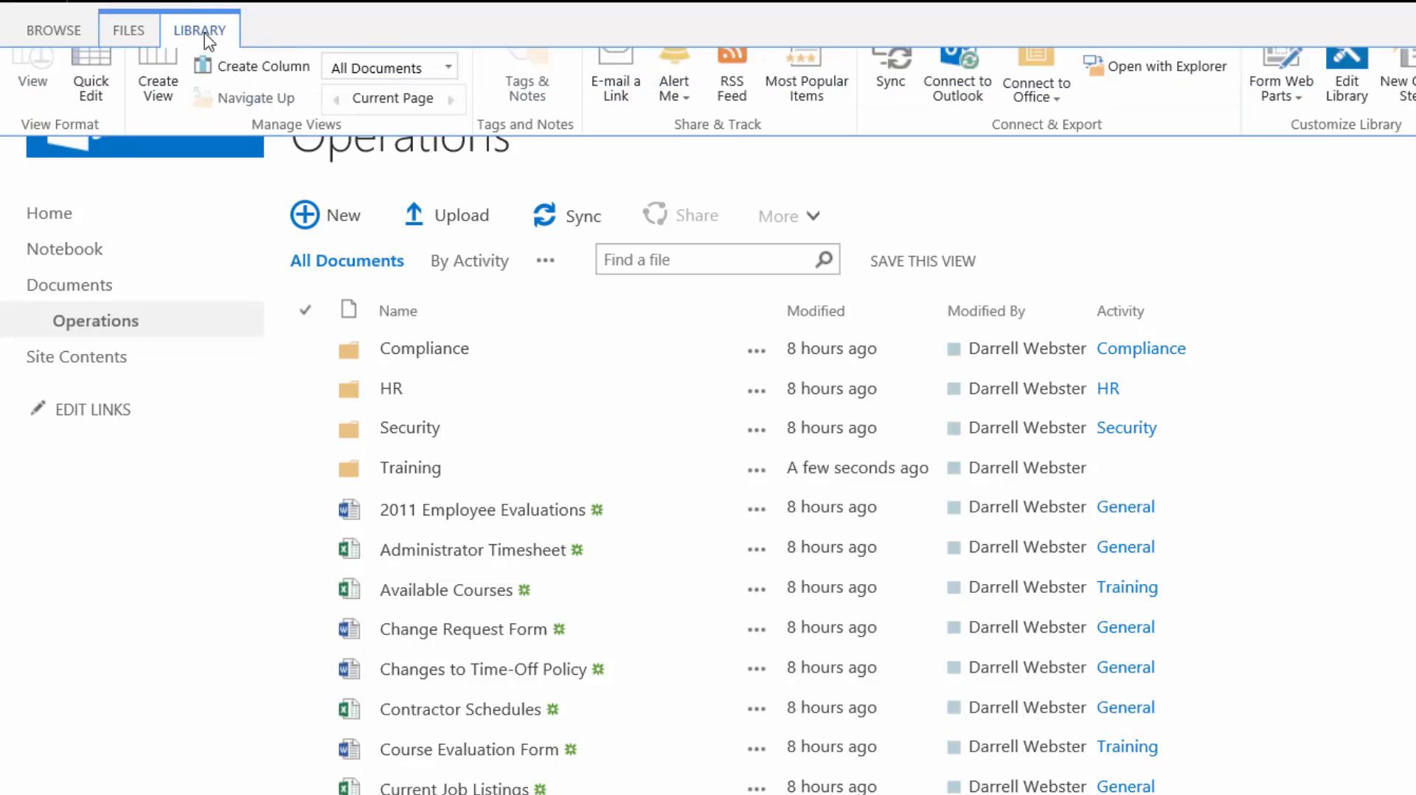
click(109, 100)
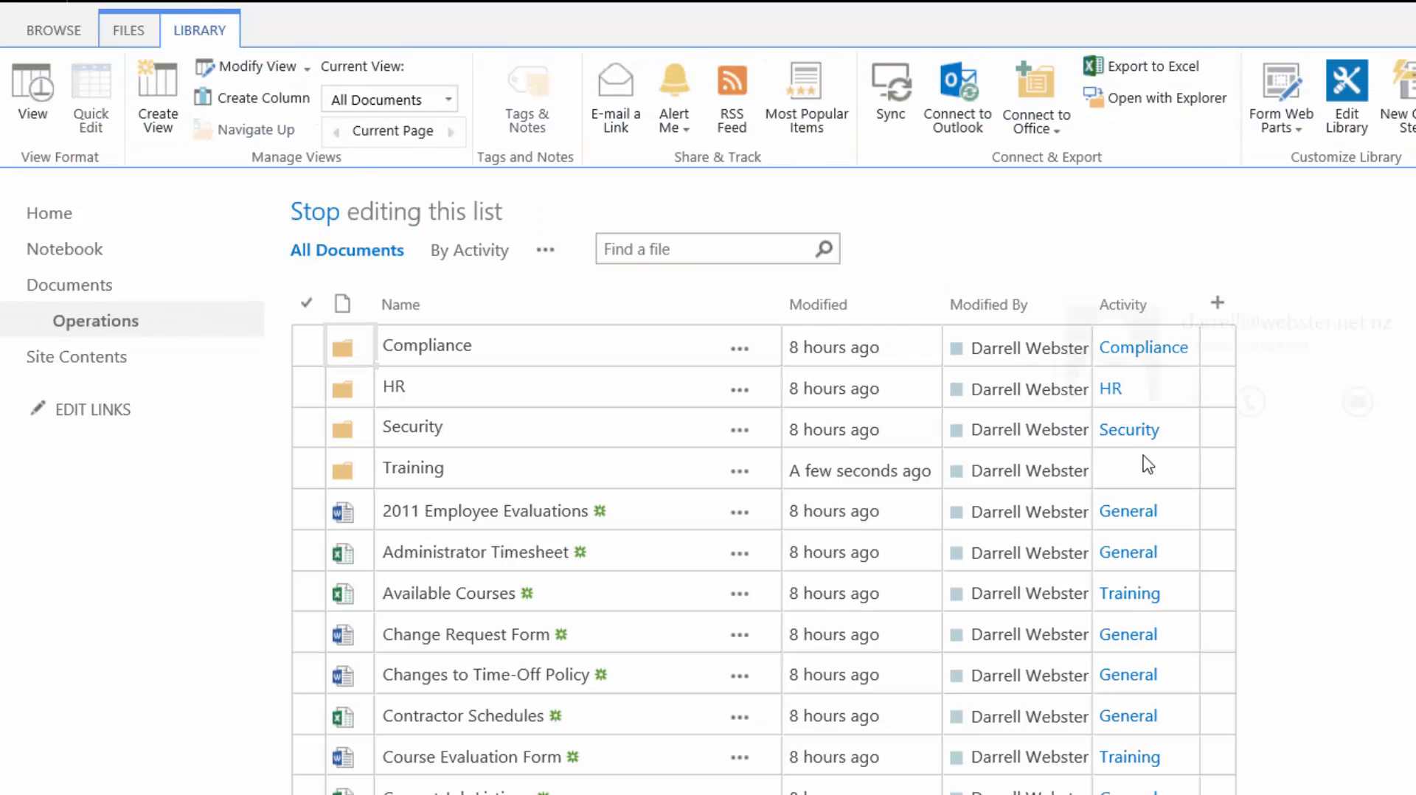
click(1184, 470)
click(1184, 471)
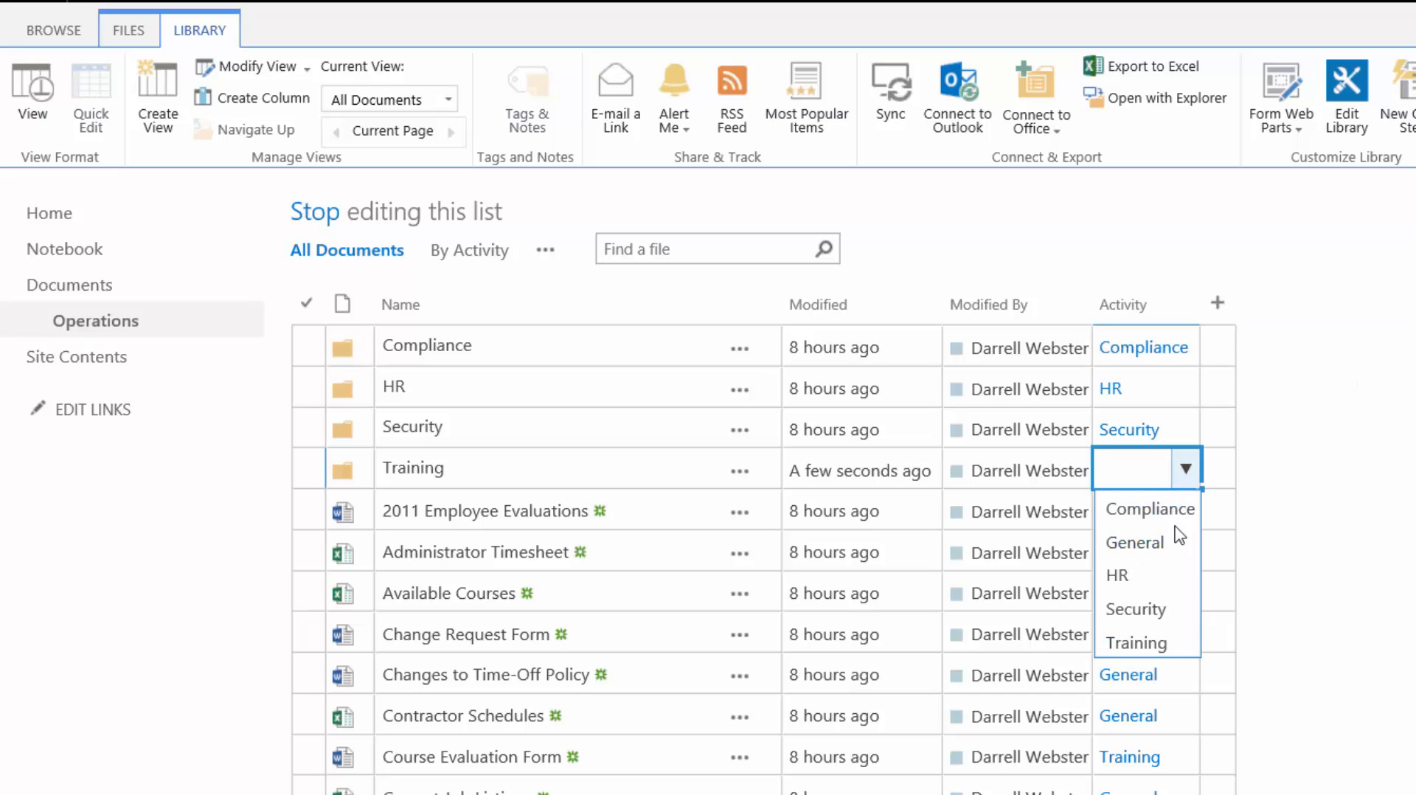
click(1165, 645)
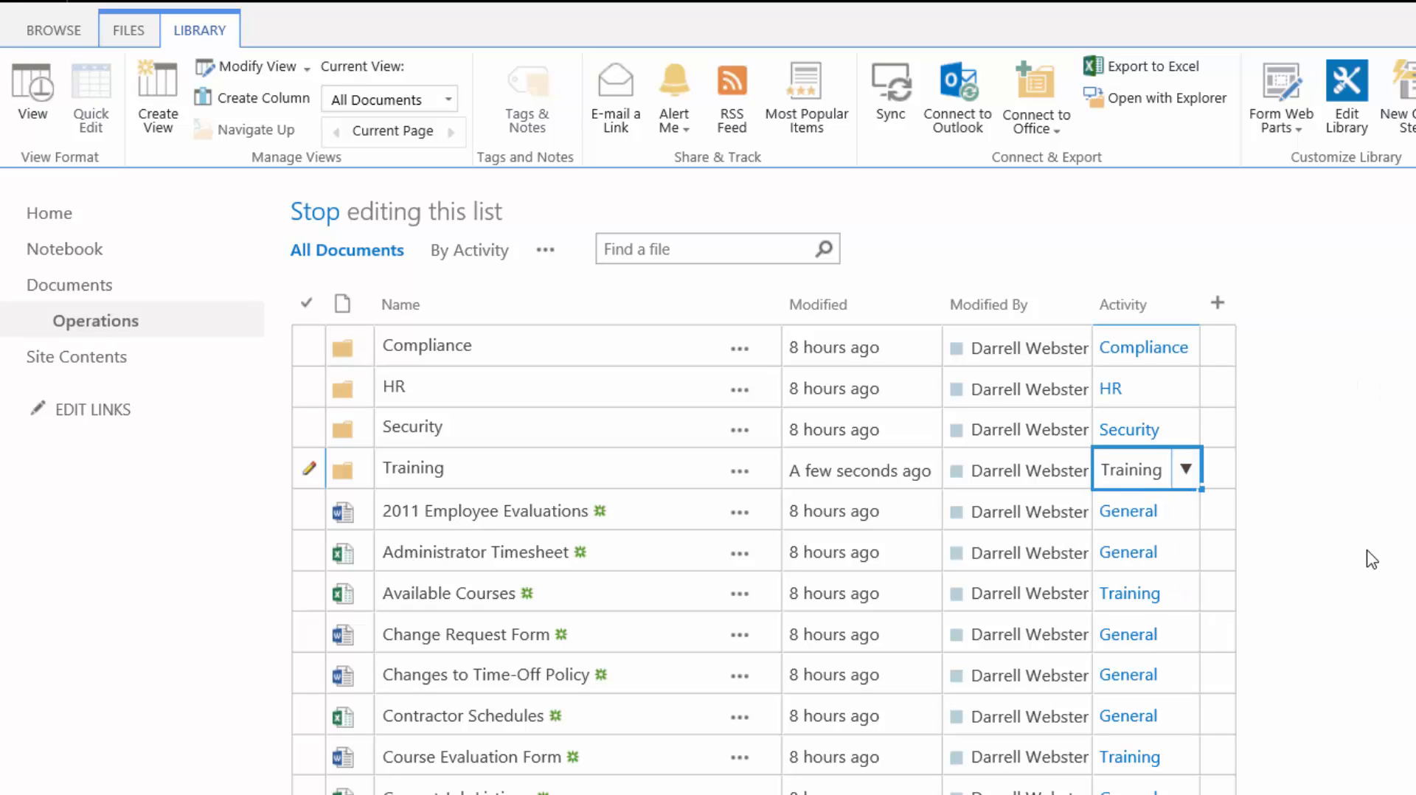
Stop Quick Edit on the Operations library and filter its items to the Training activity.
click(305, 215)
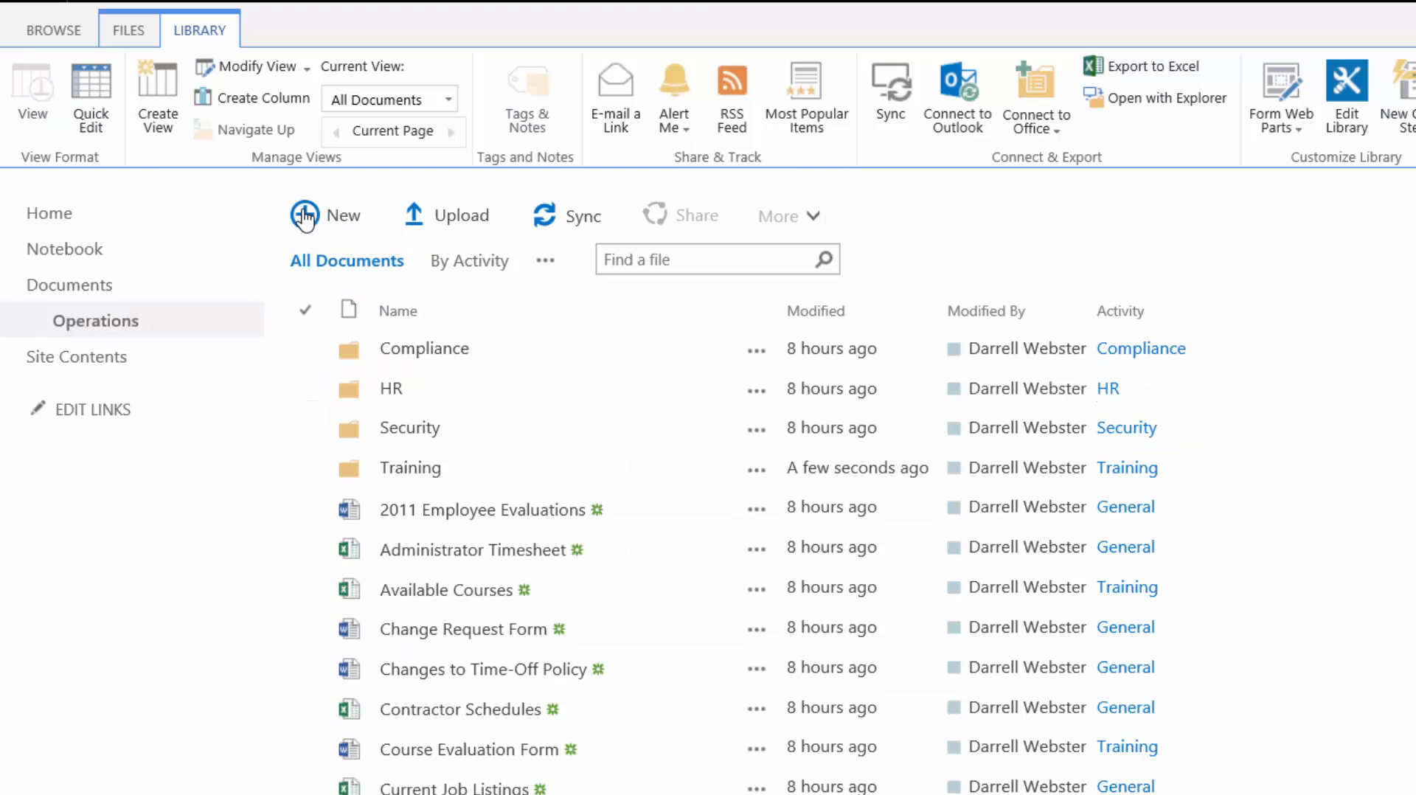
click(1191, 311)
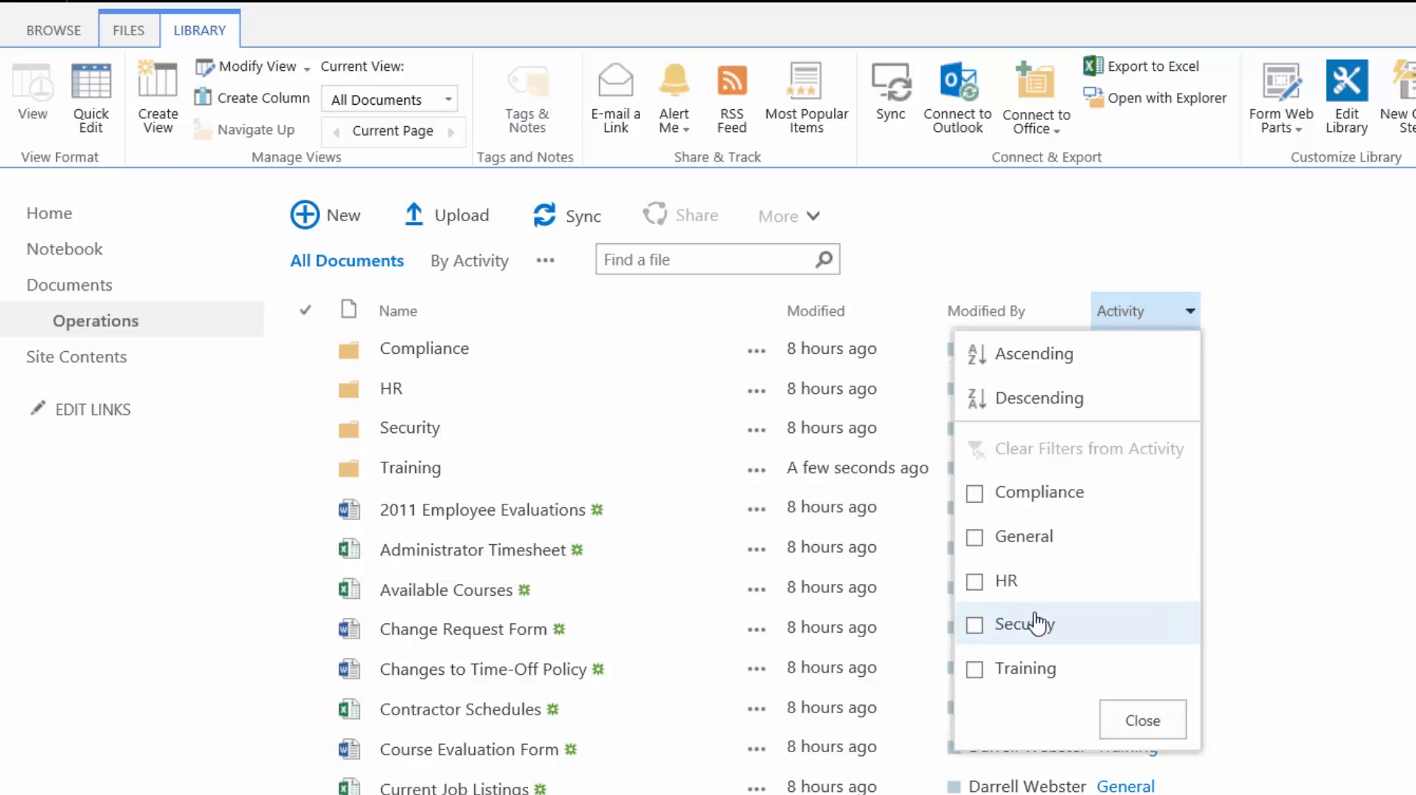
click(977, 668)
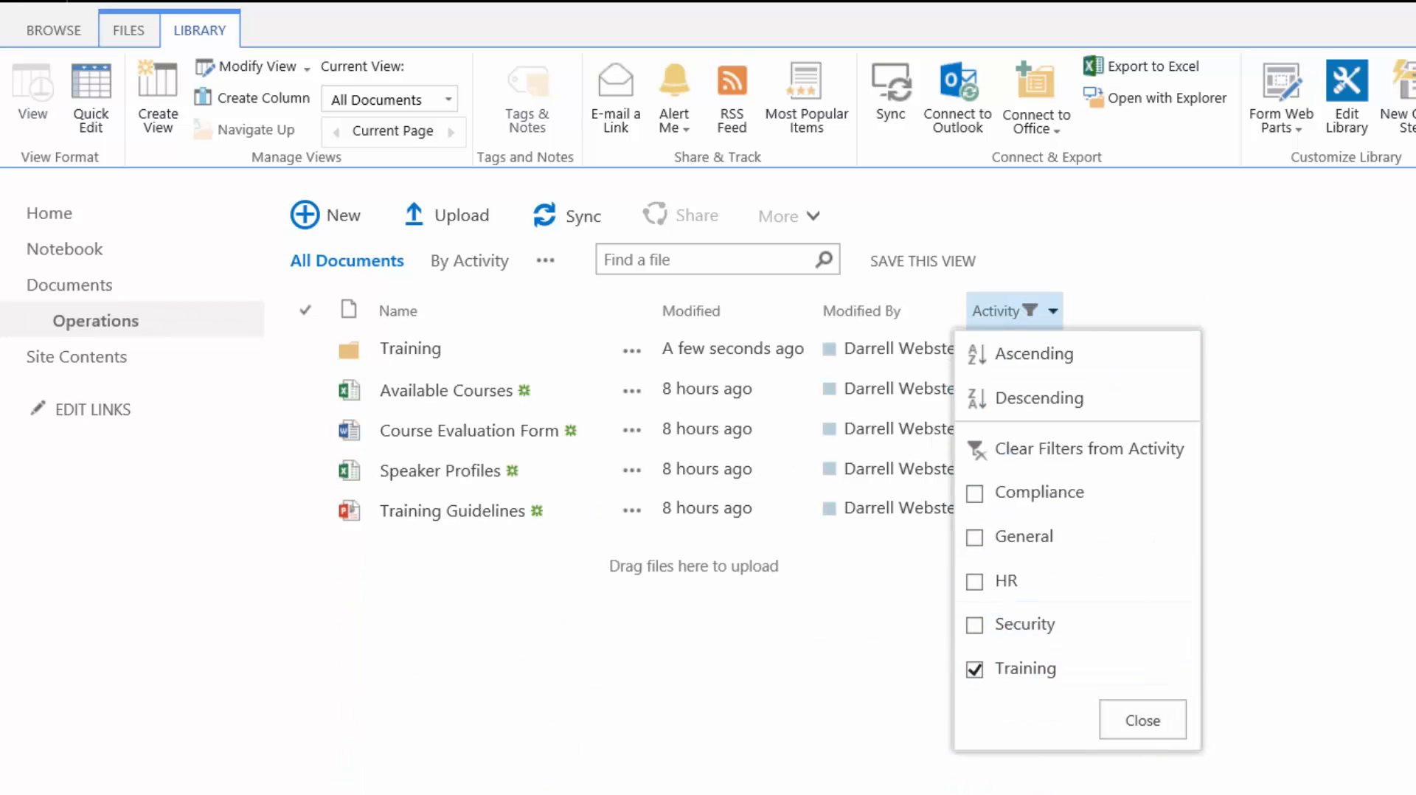
click(1142, 720)
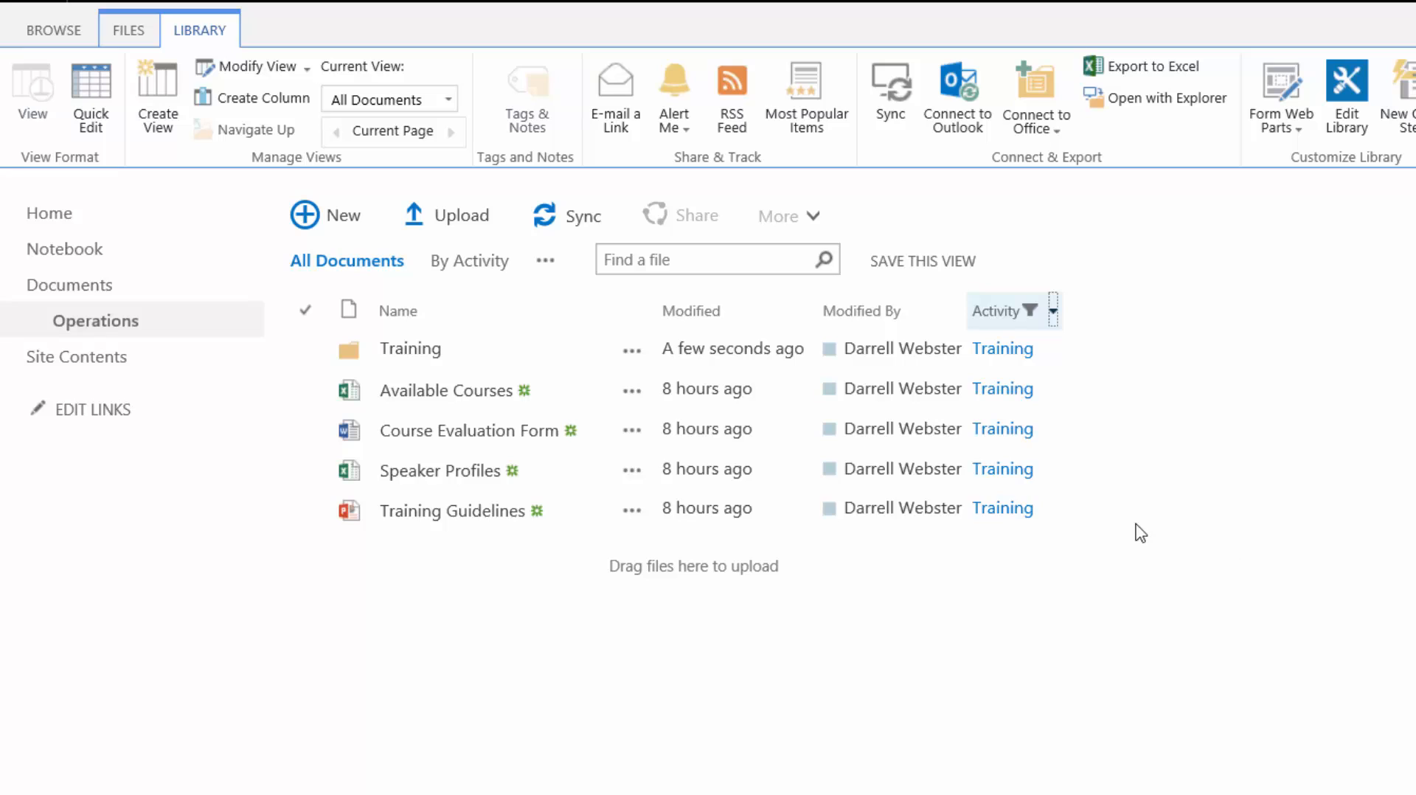
Move the Available Courses, Course Evaluation Form, Speaker Profiles and Training Guidelines files into the Training folder.
click(304, 312)
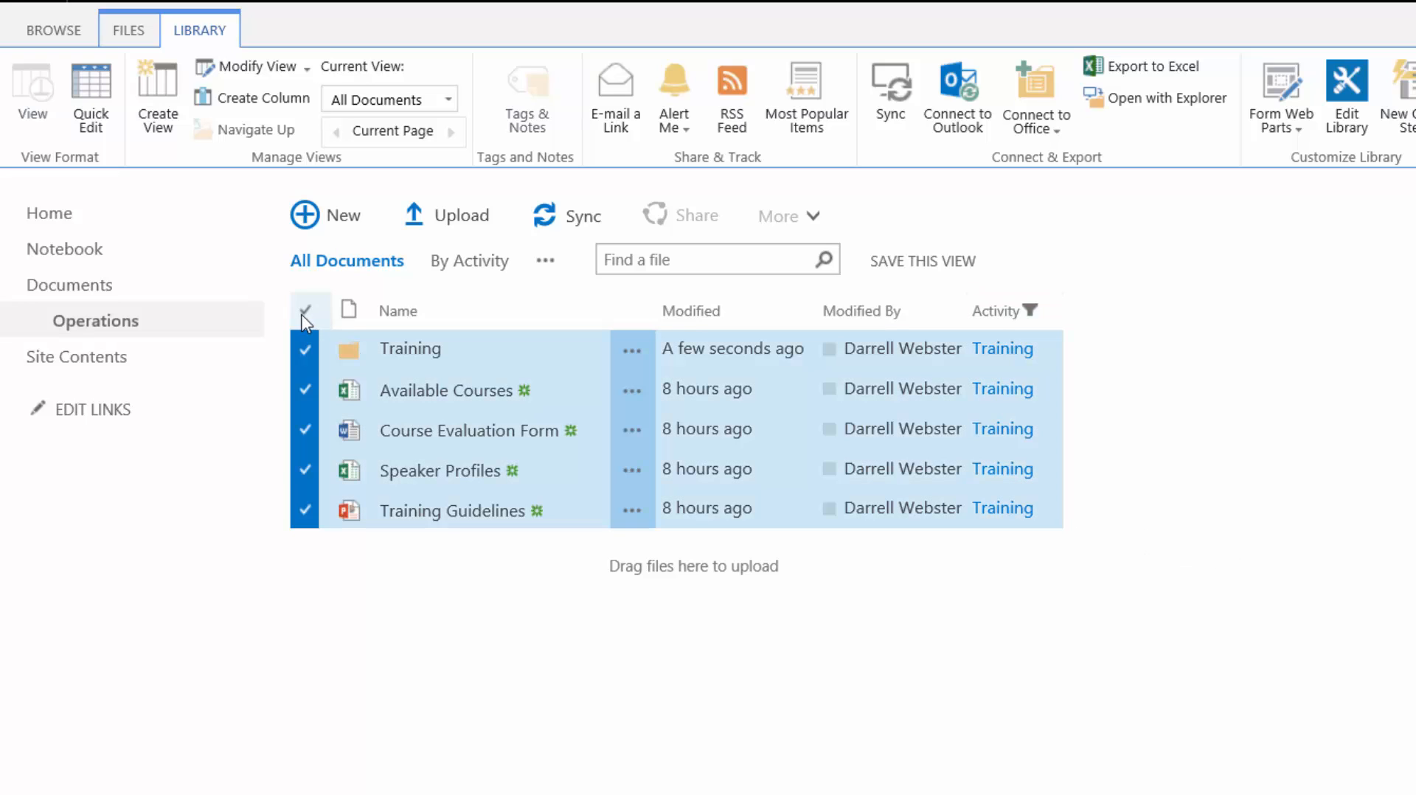
click(307, 354)
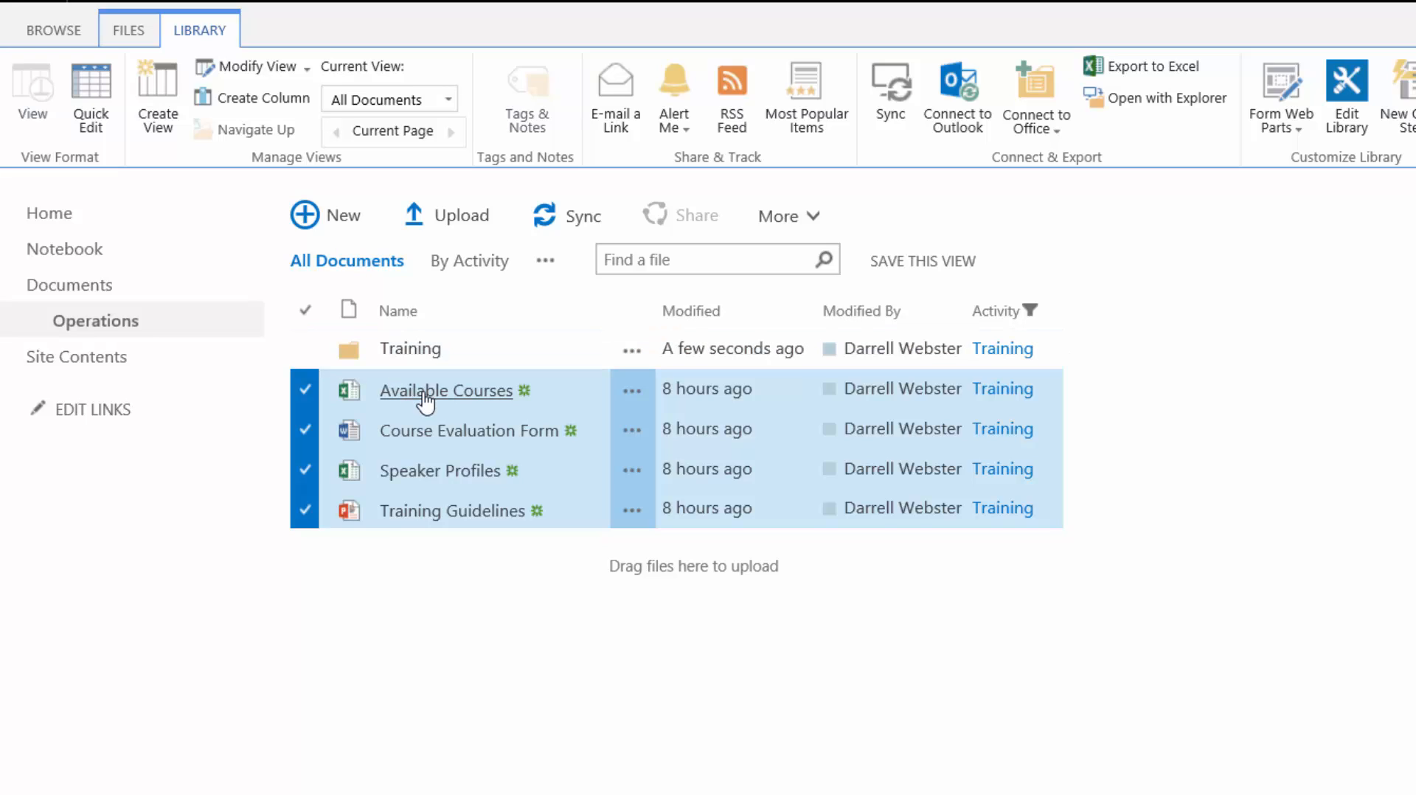
drag(426, 402, 421, 349)
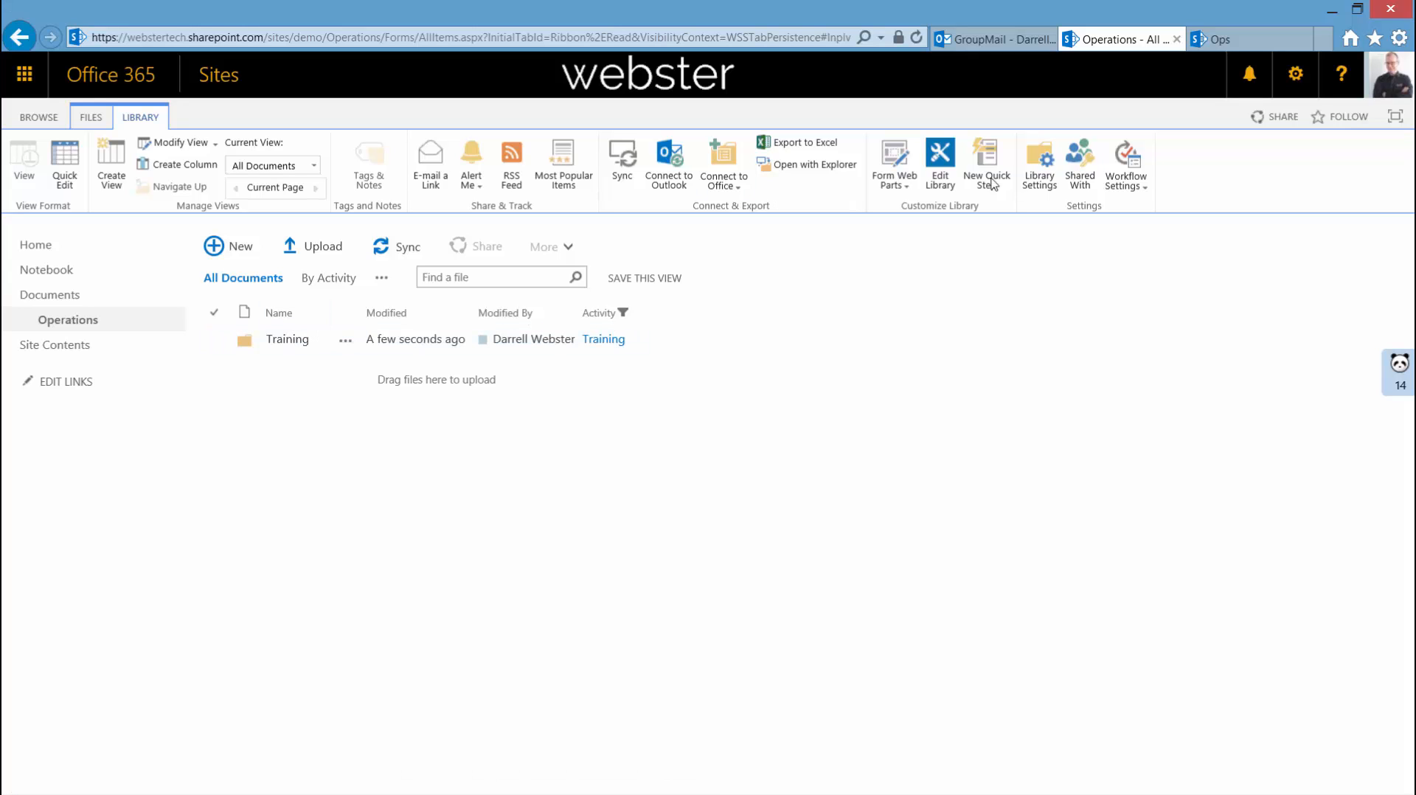
Refresh the Ops group's Shared with us page and open the shared Training folder from it.
click(1218, 45)
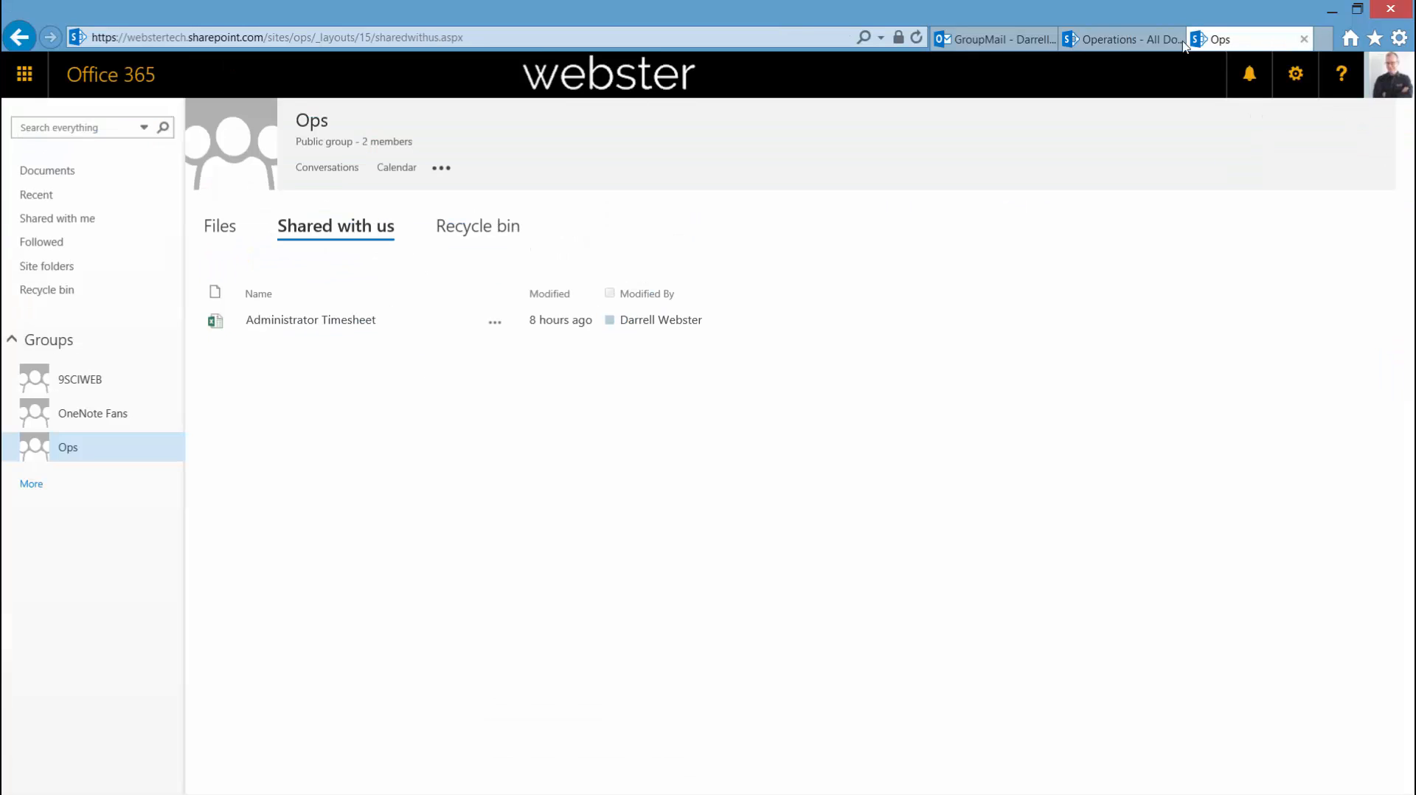
click(916, 38)
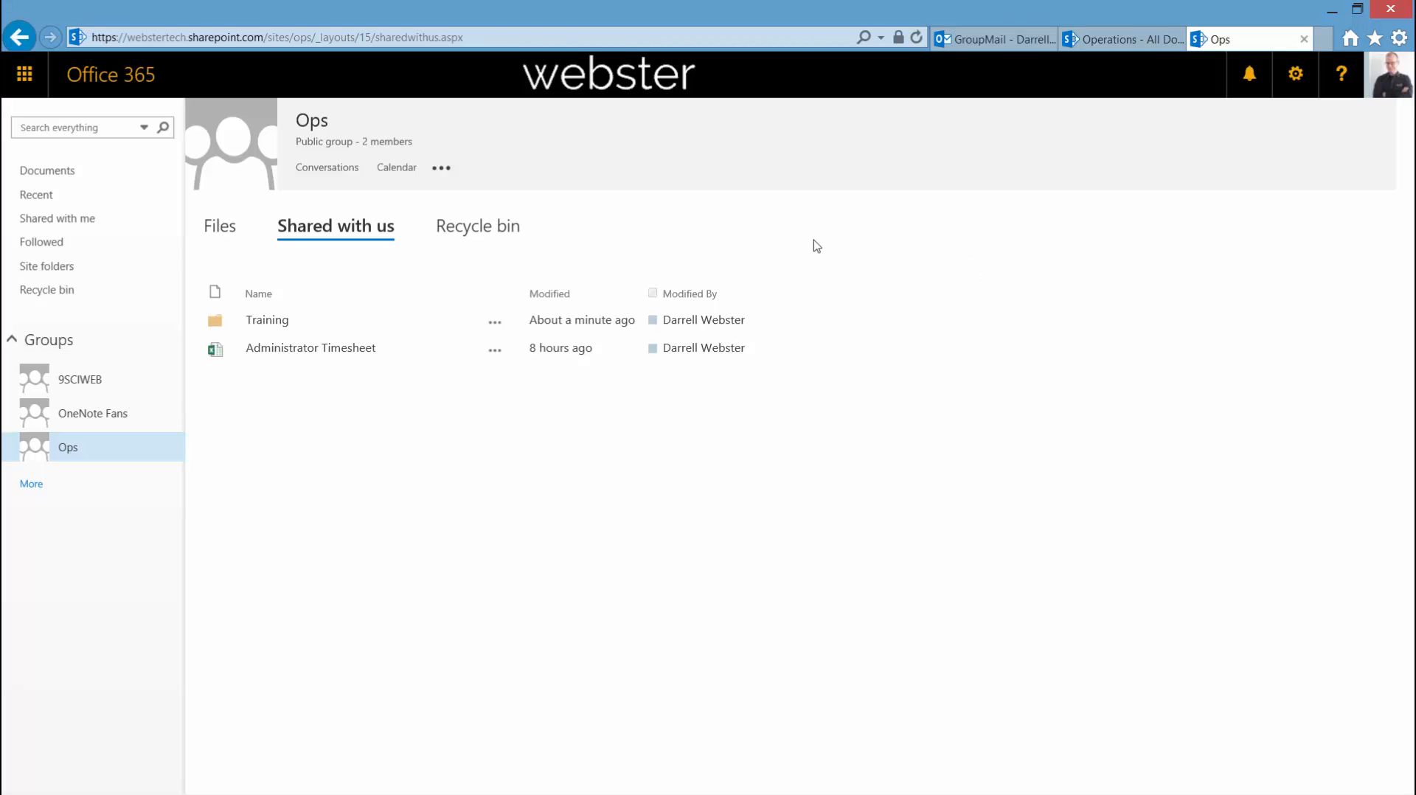
click(279, 326)
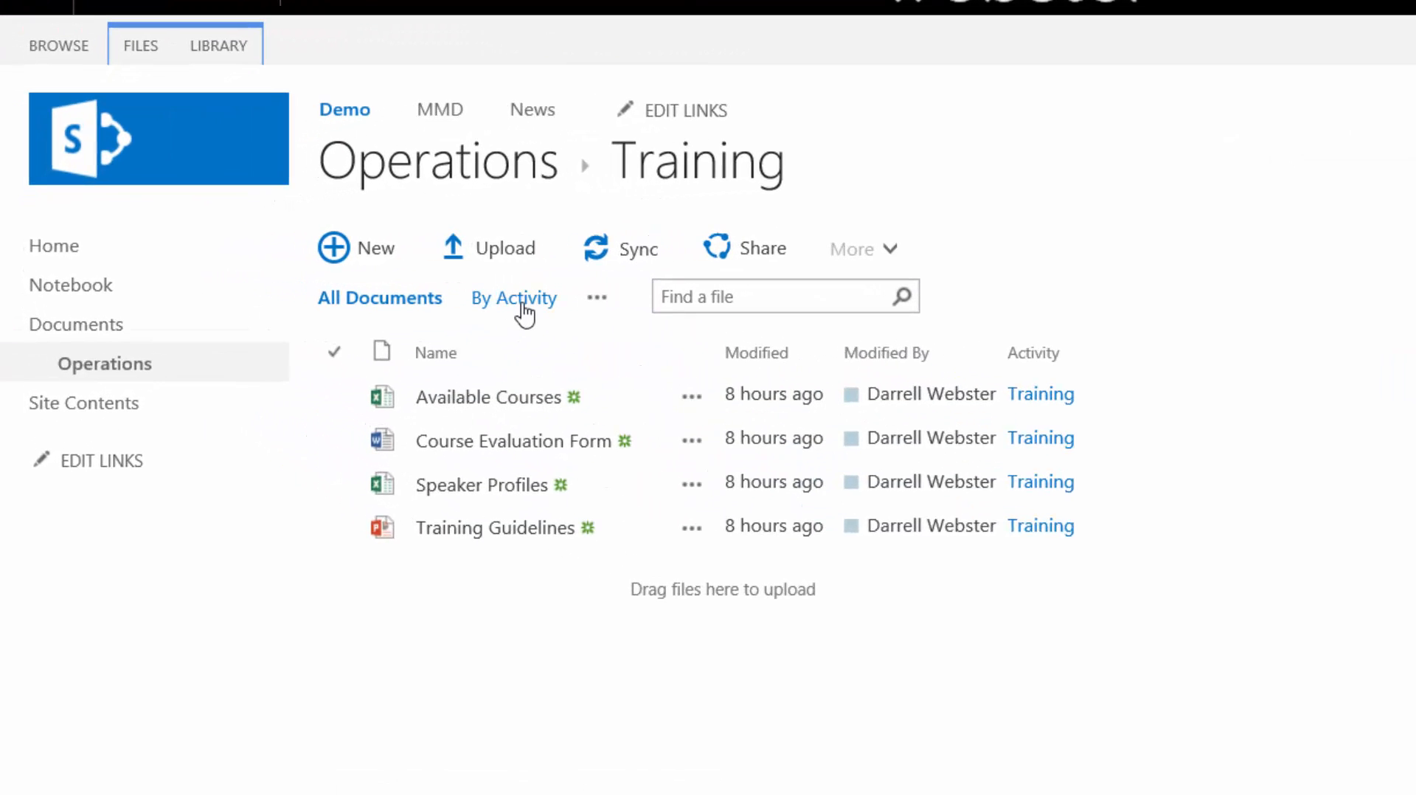
View the Training folder and its parent Operations library by activity, and return to the Ops group's Shared with us page.
click(531, 298)
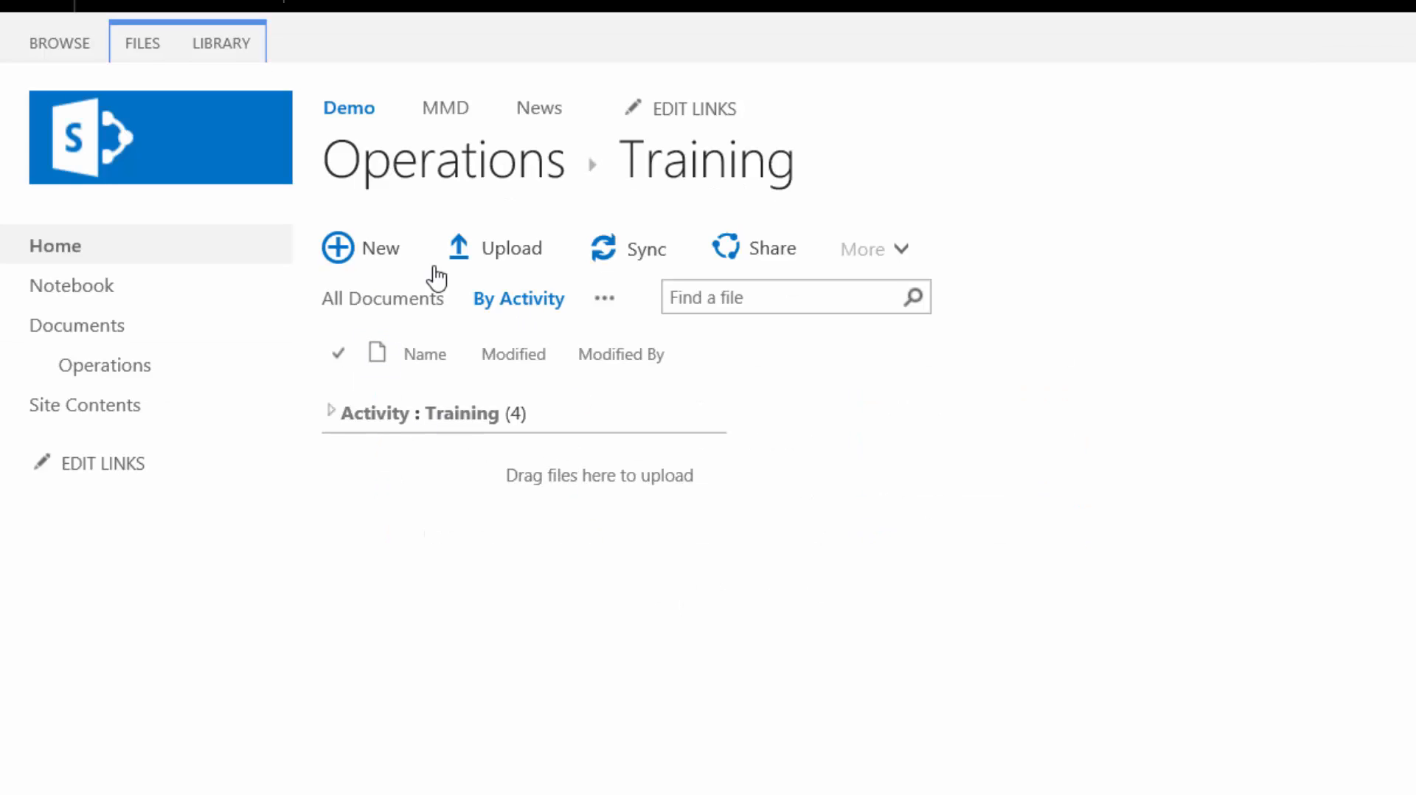
click(448, 180)
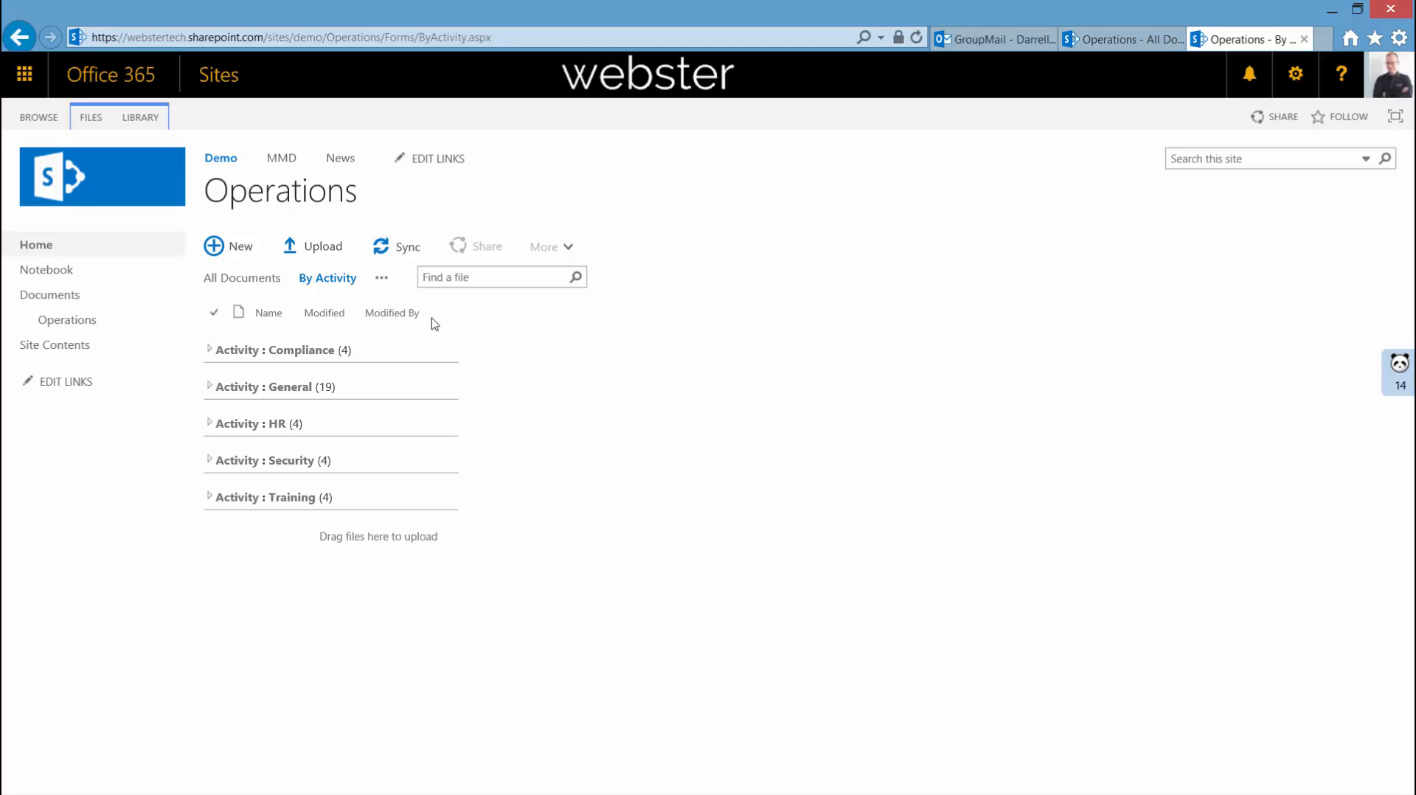
right_click(21, 39)
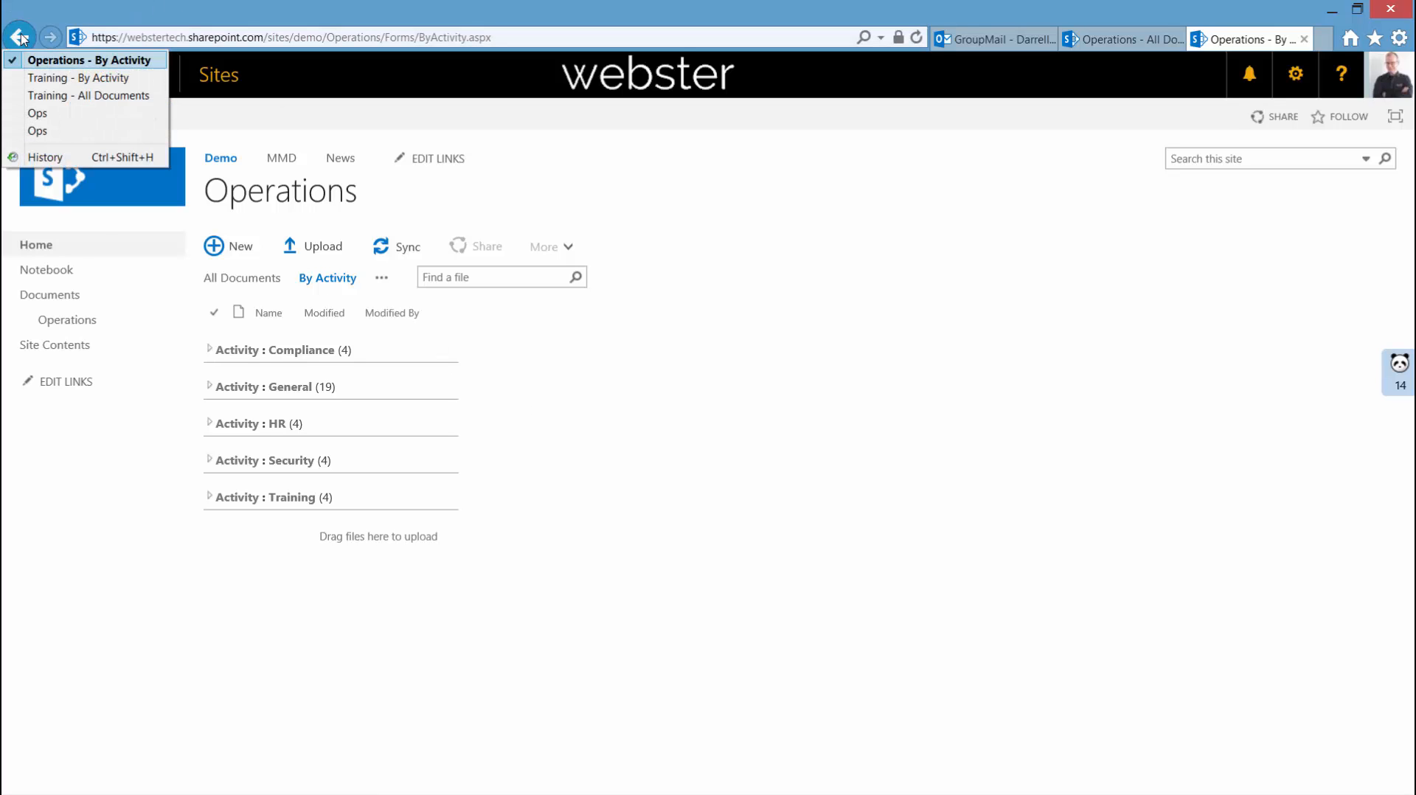
click(44, 113)
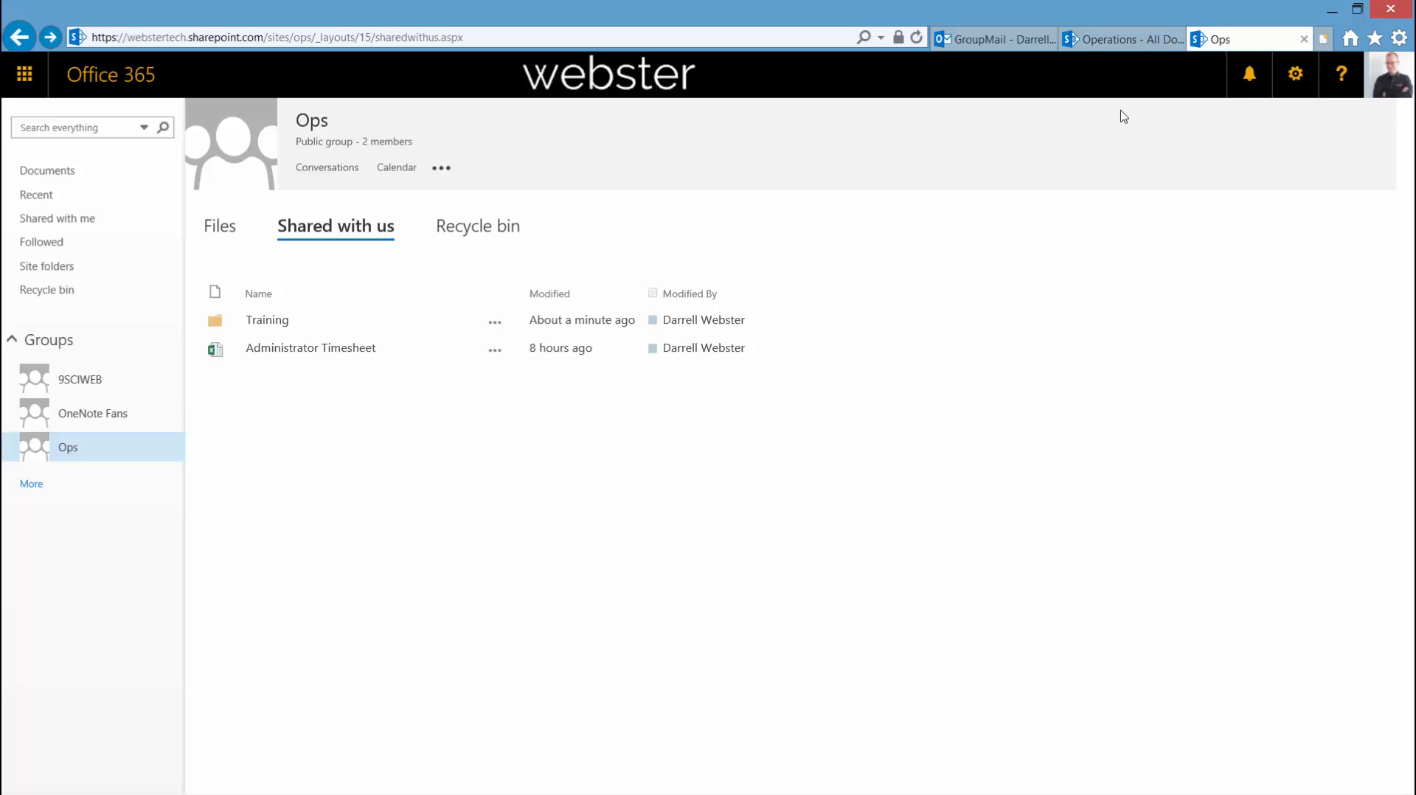
Open the shared Training folder in a new browser tab and compare it with the Ops group's Shared with us page.
right_click(268, 321)
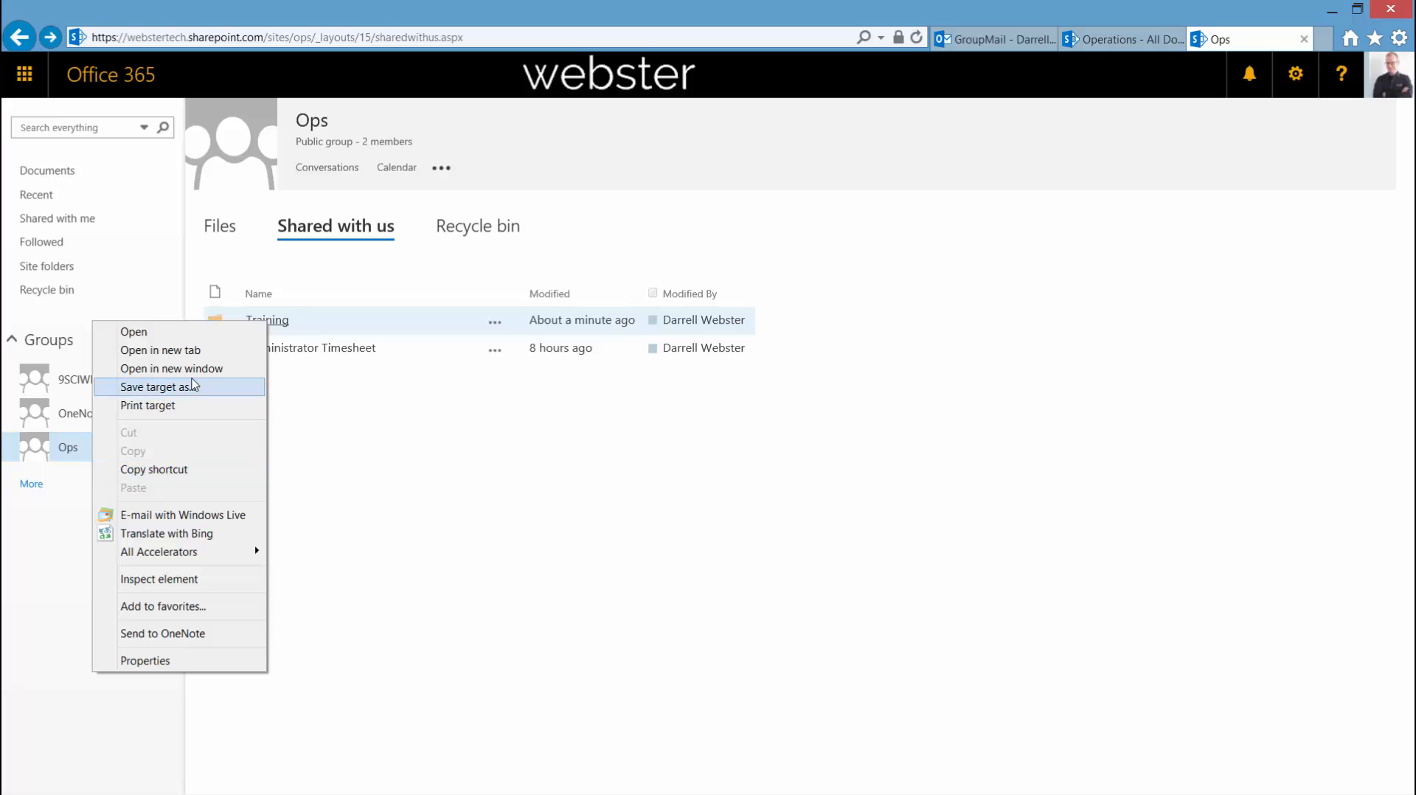
click(190, 351)
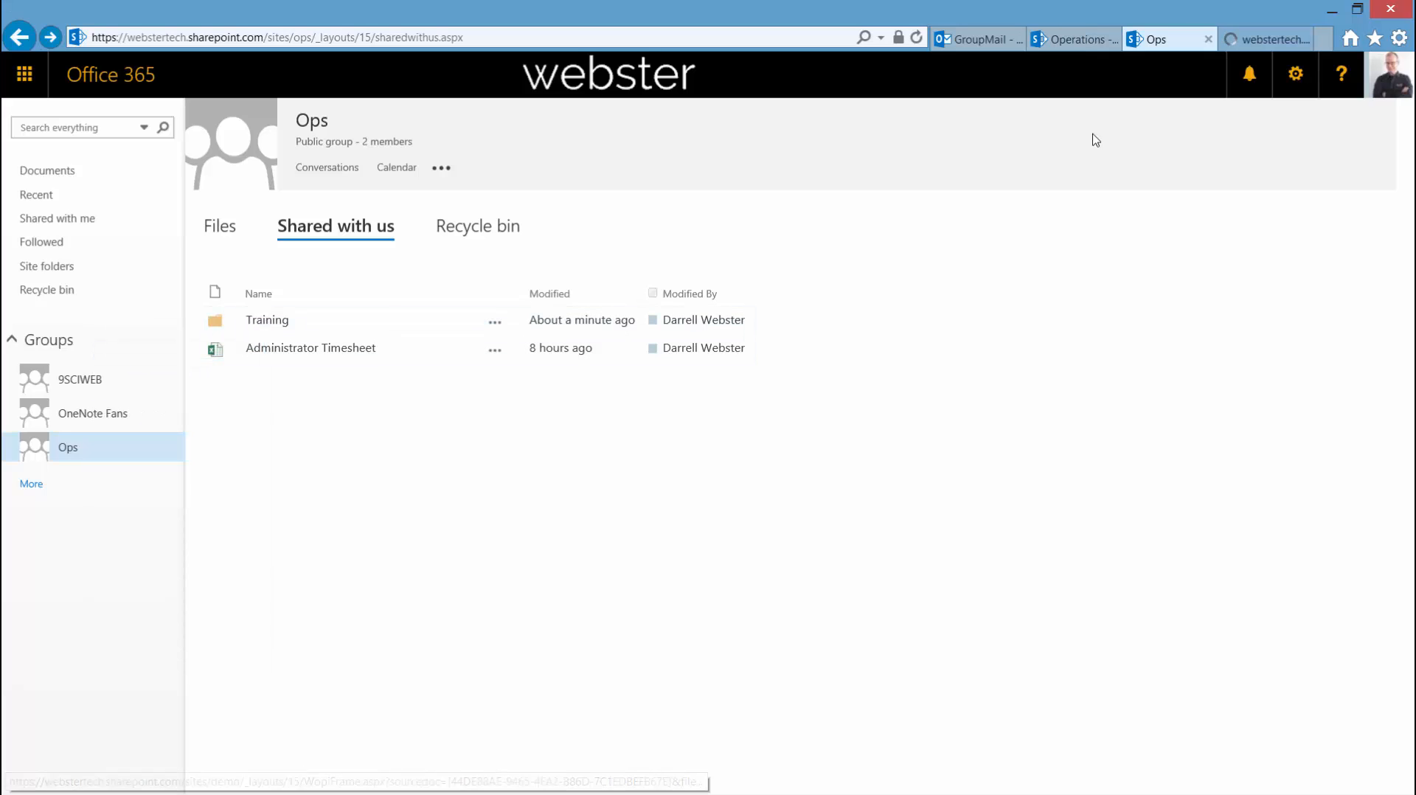
click(1267, 39)
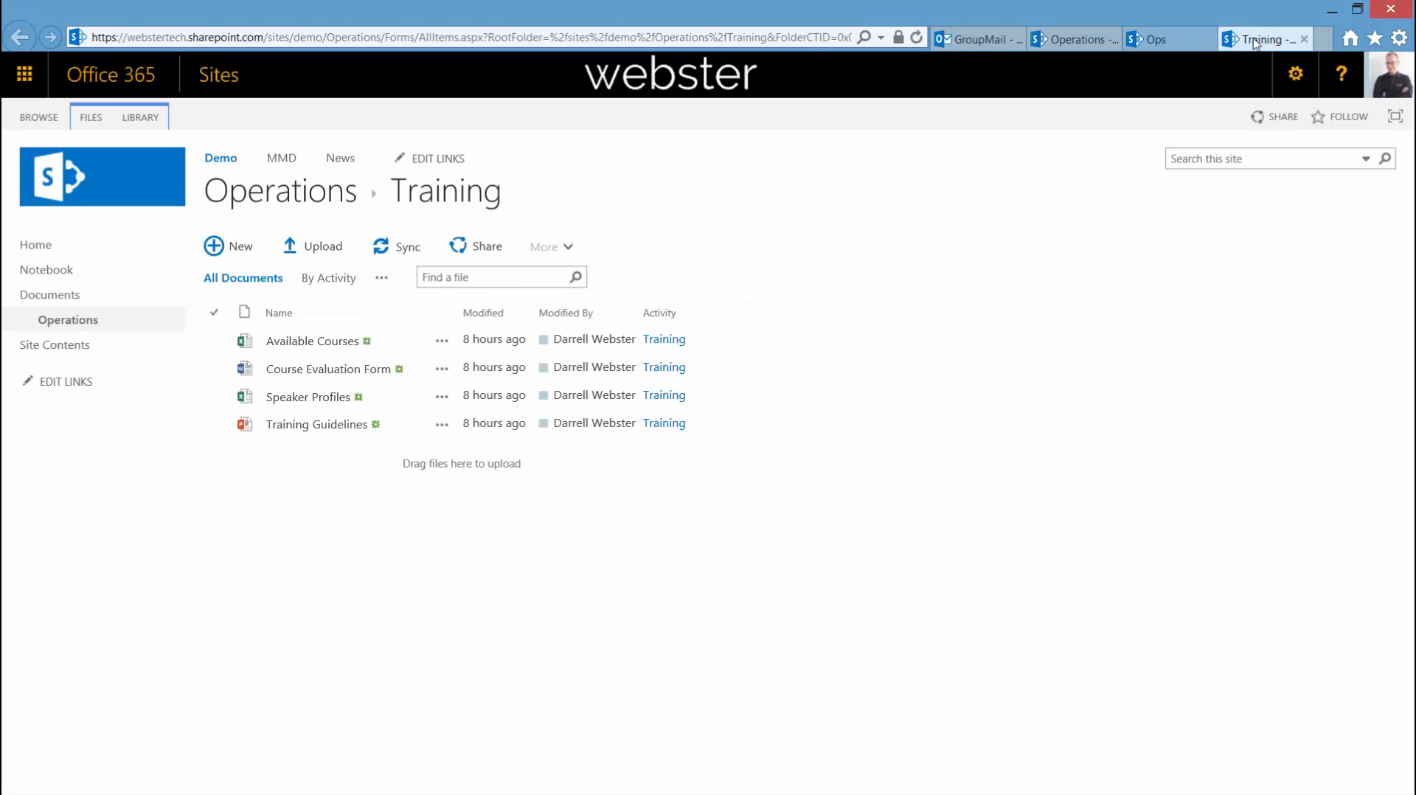
click(1155, 41)
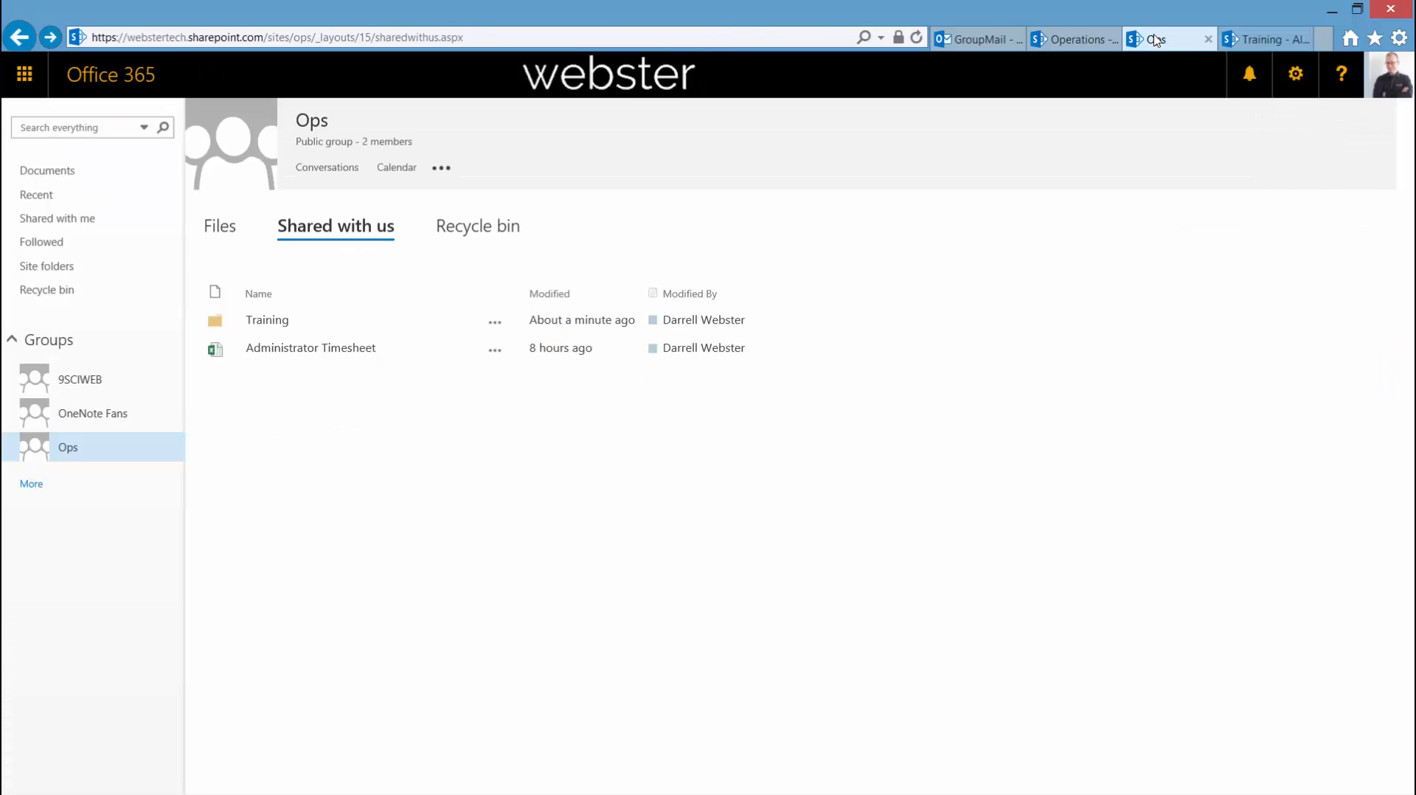
click(1265, 42)
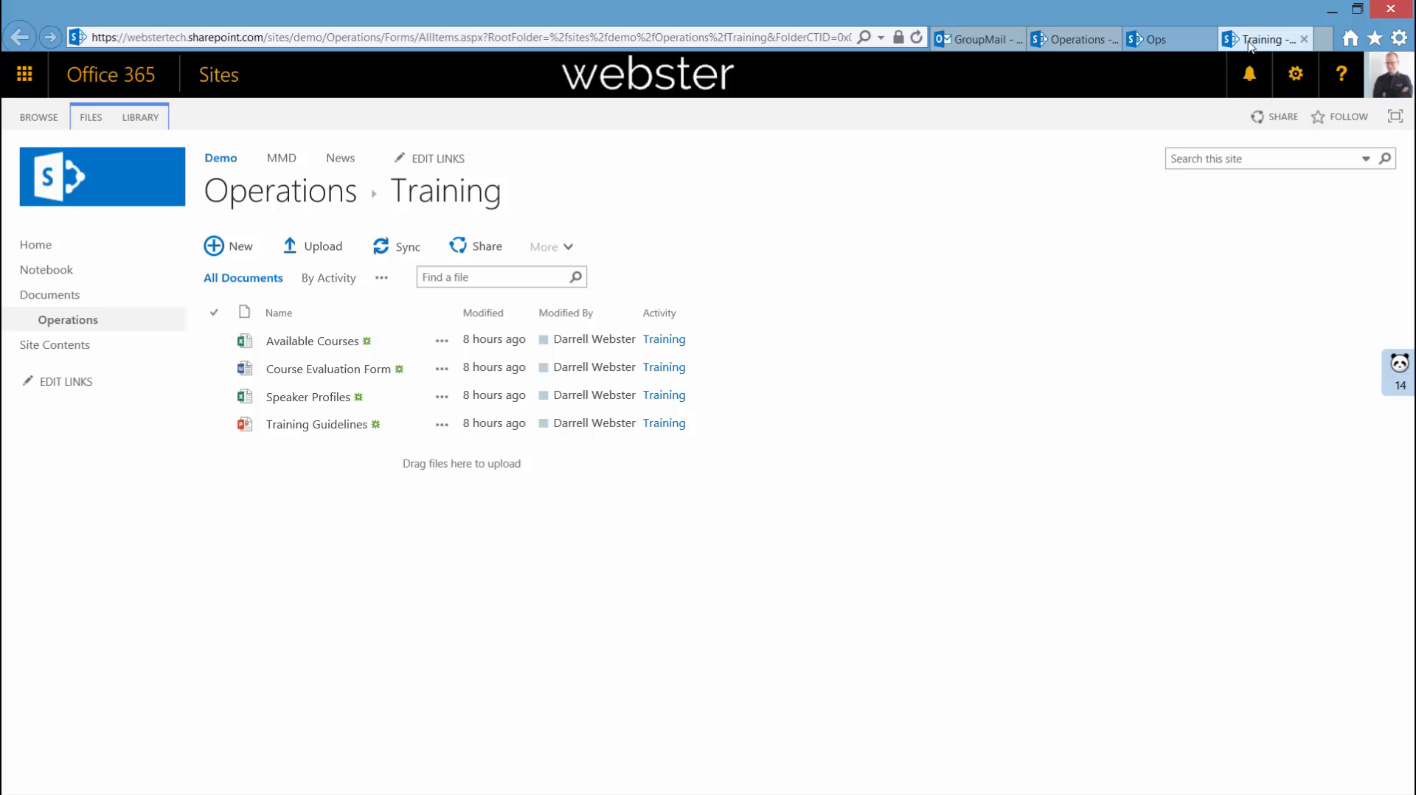
click(1157, 40)
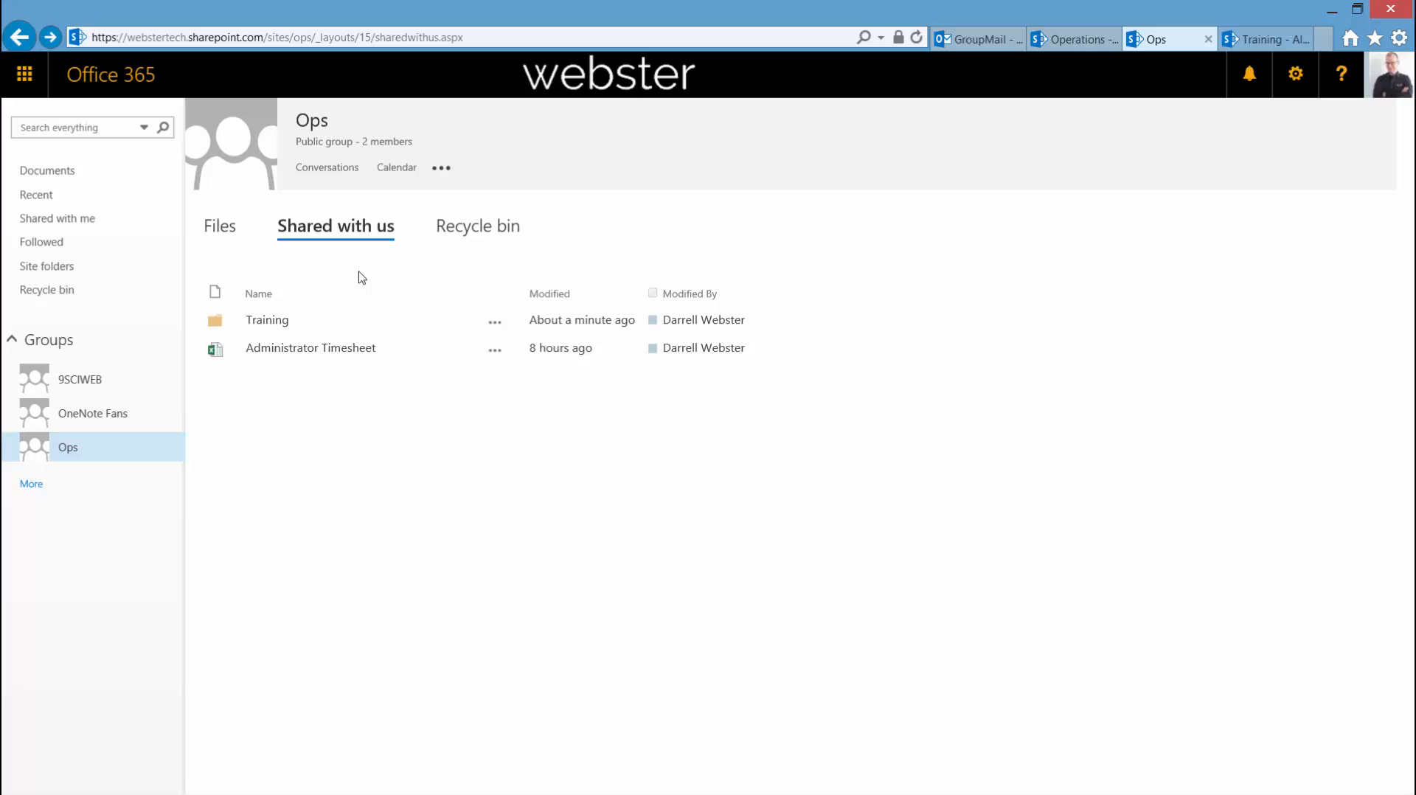
Open the shared Administrator Timesheet and follow it to its source library, and return to the Ops group's Shared with us page.
click(352, 351)
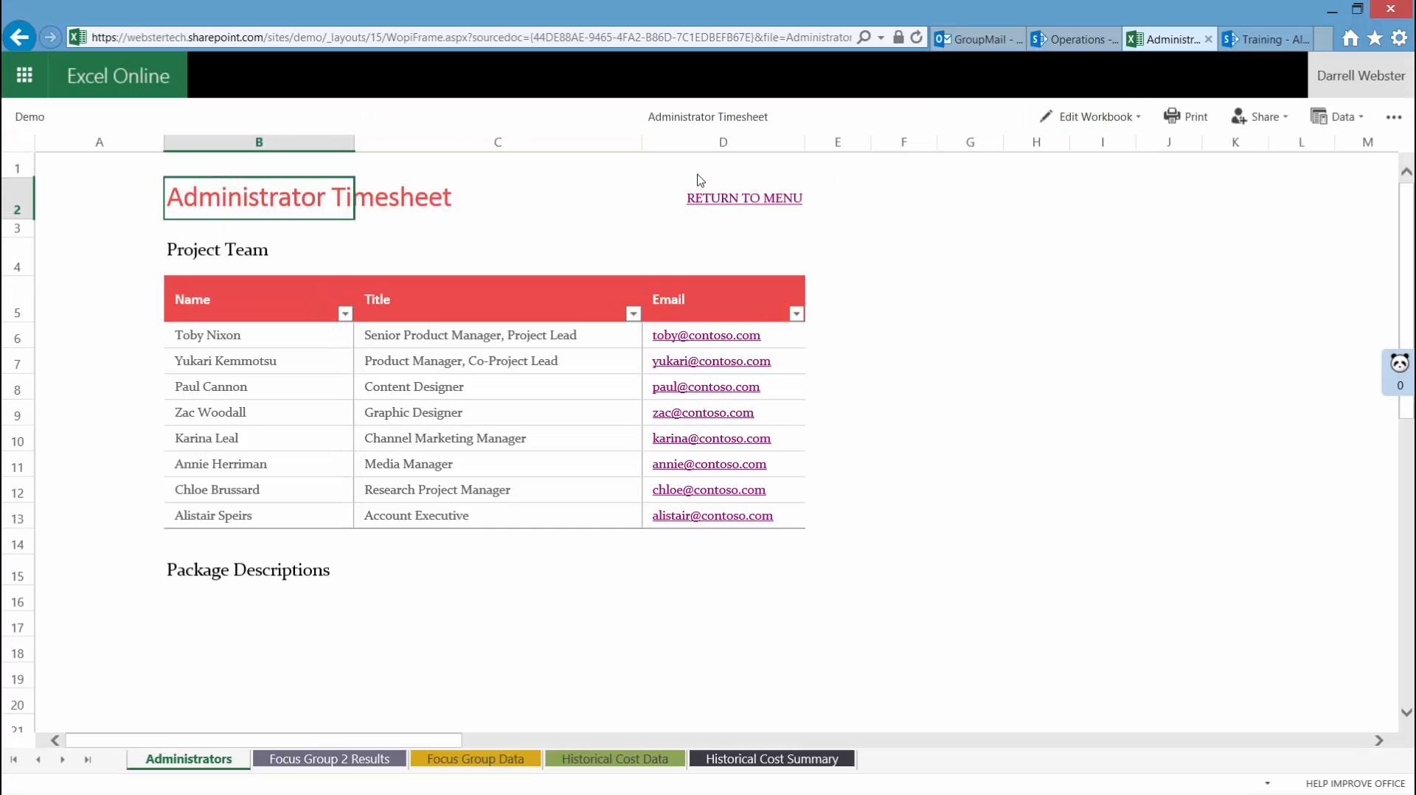
click(28, 118)
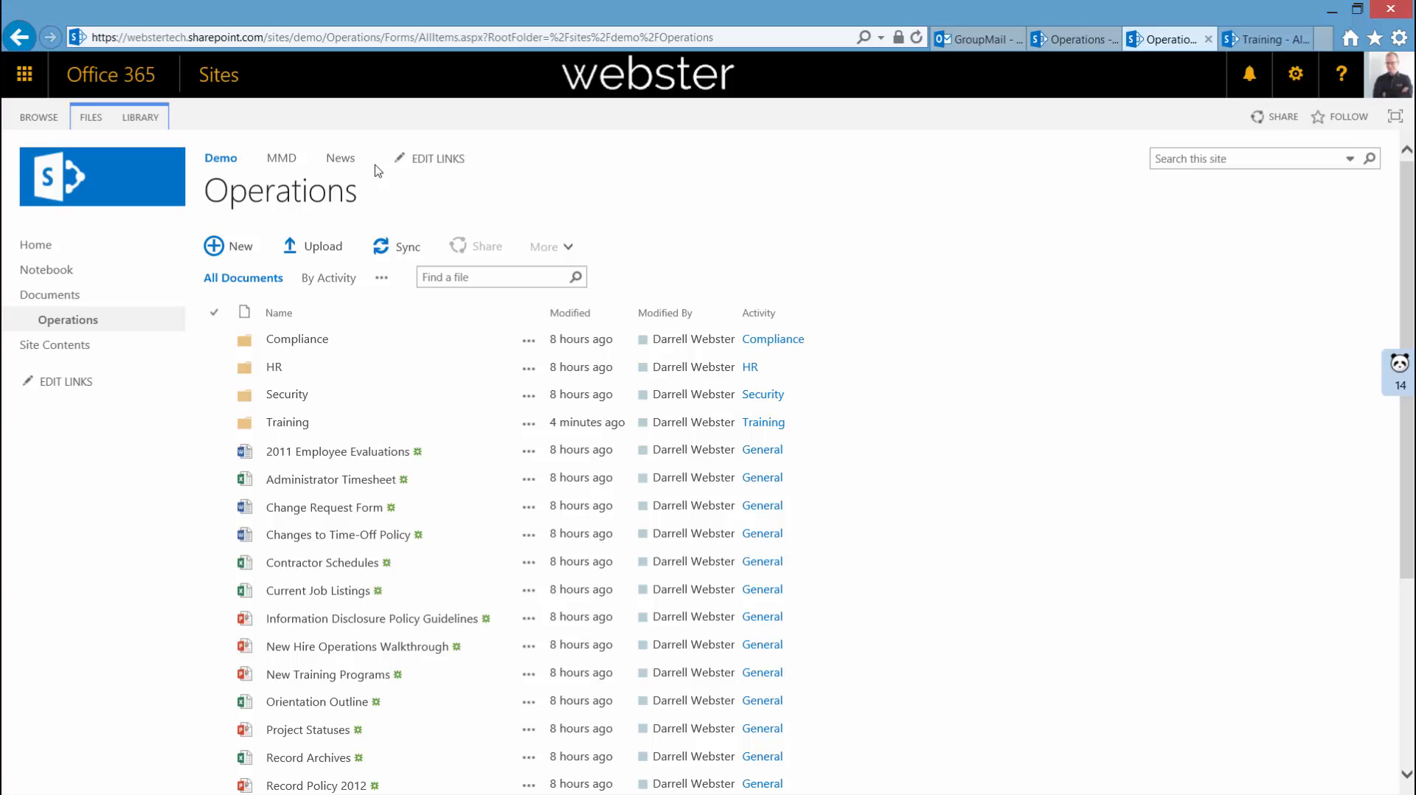
right_click(22, 41)
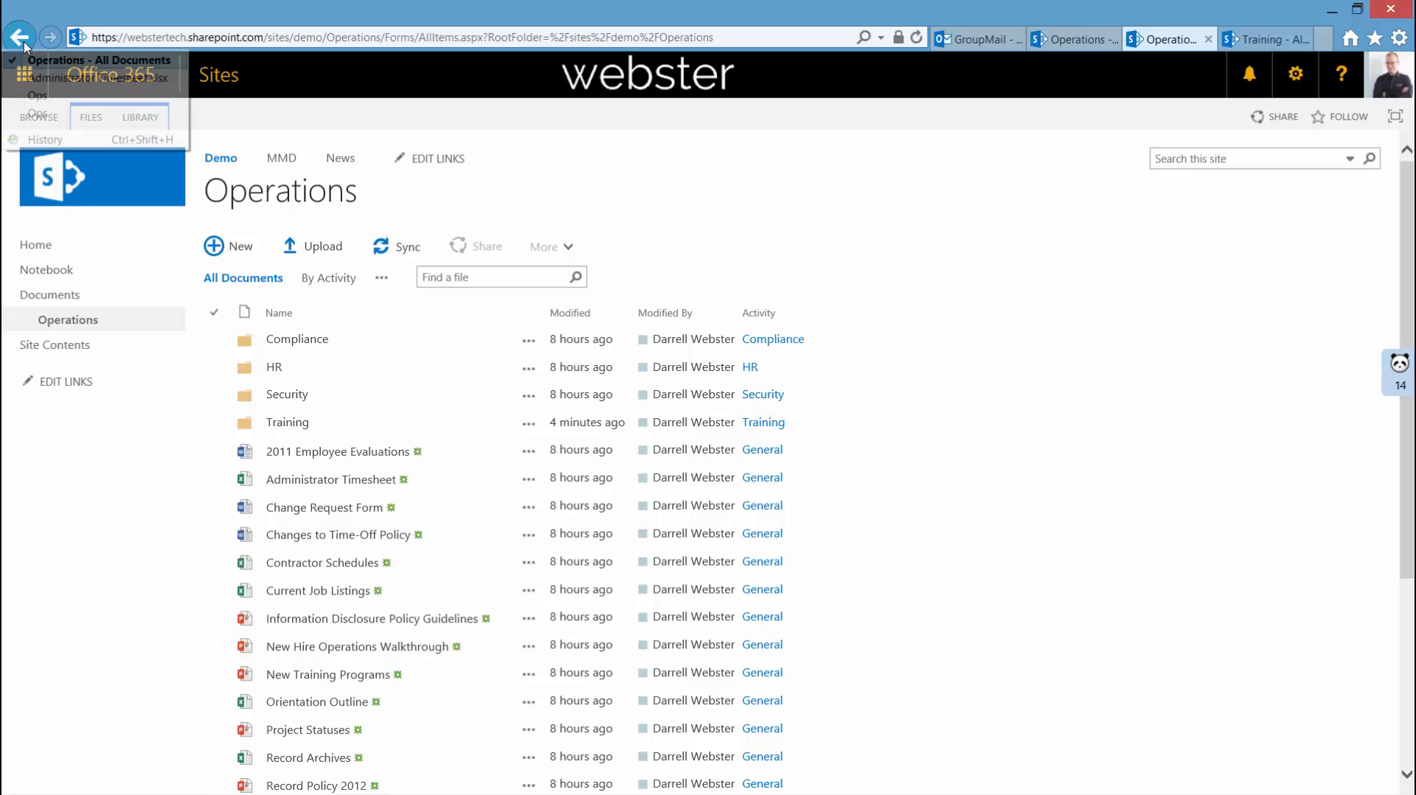
click(43, 96)
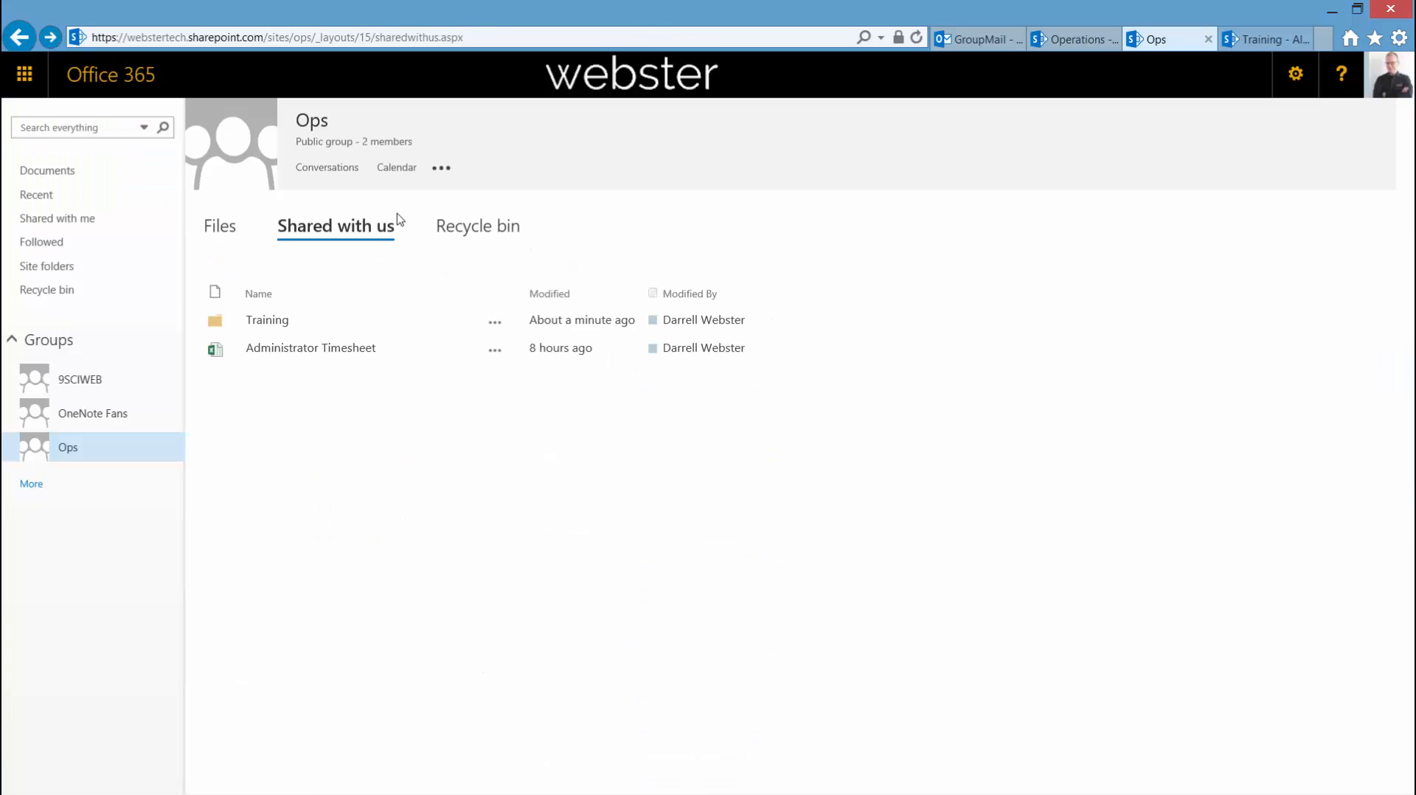